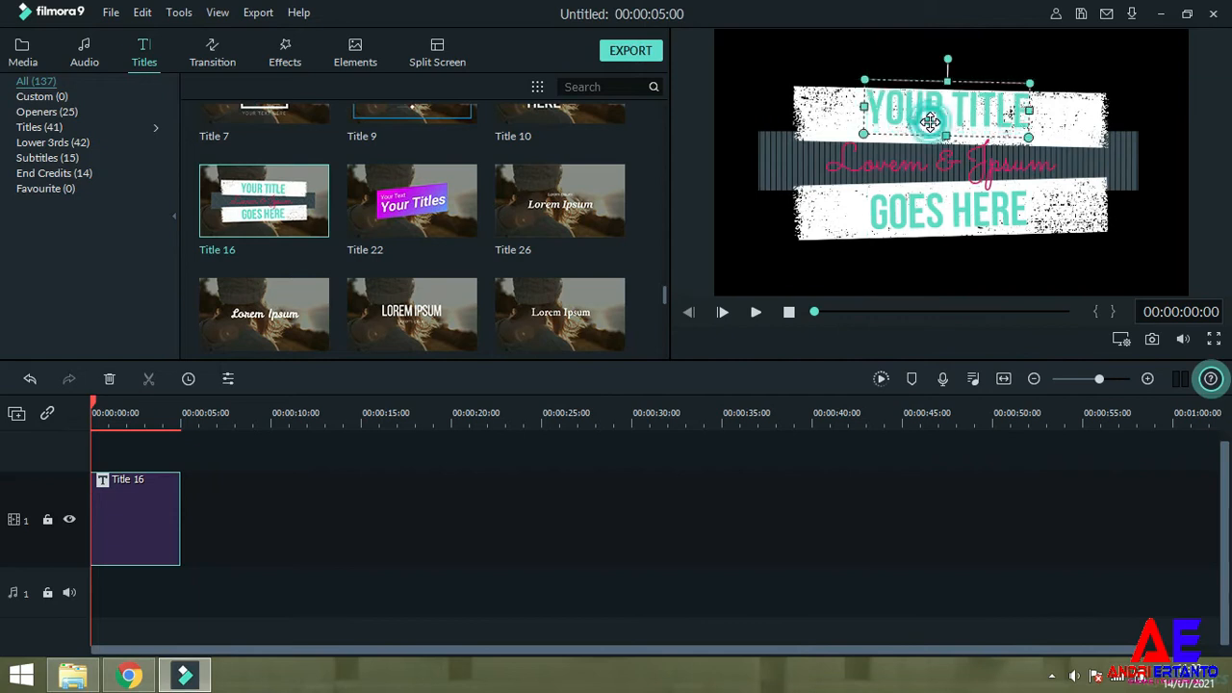
# Nudge the upper title line down onto its white banner and replace its text with the creator's first name.
pyautogui.moveTo(931, 121); pyautogui.dragTo(933, 129)
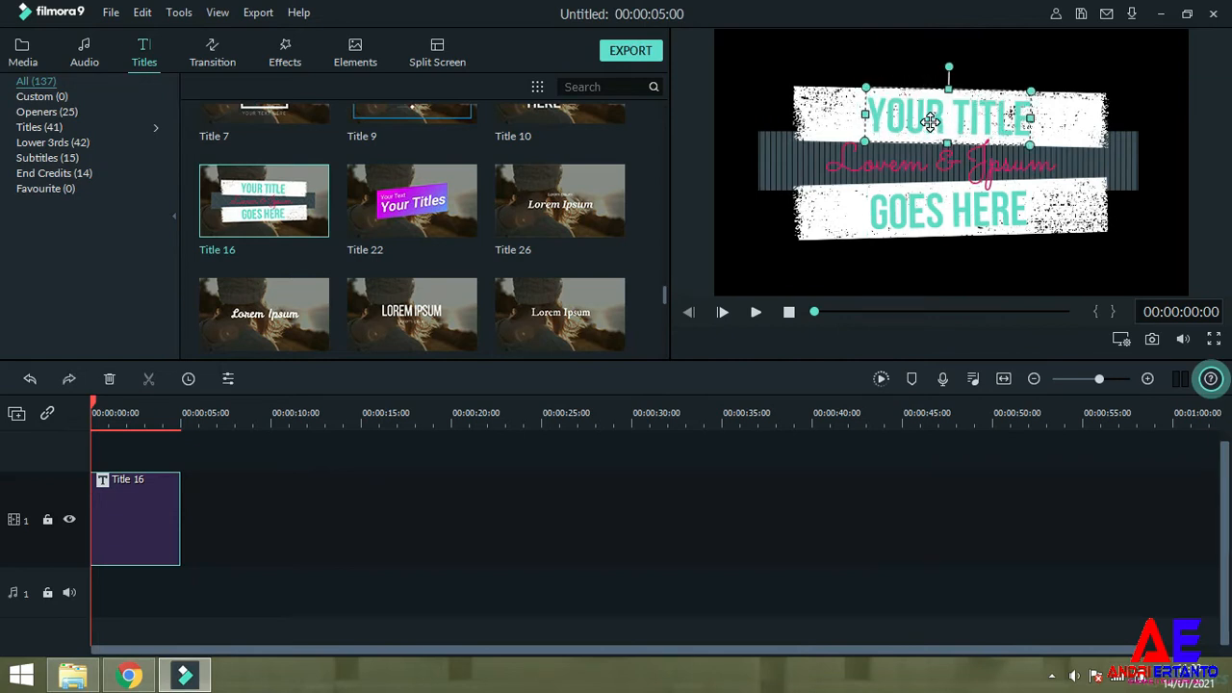
pyautogui.doubleClick(934, 128)
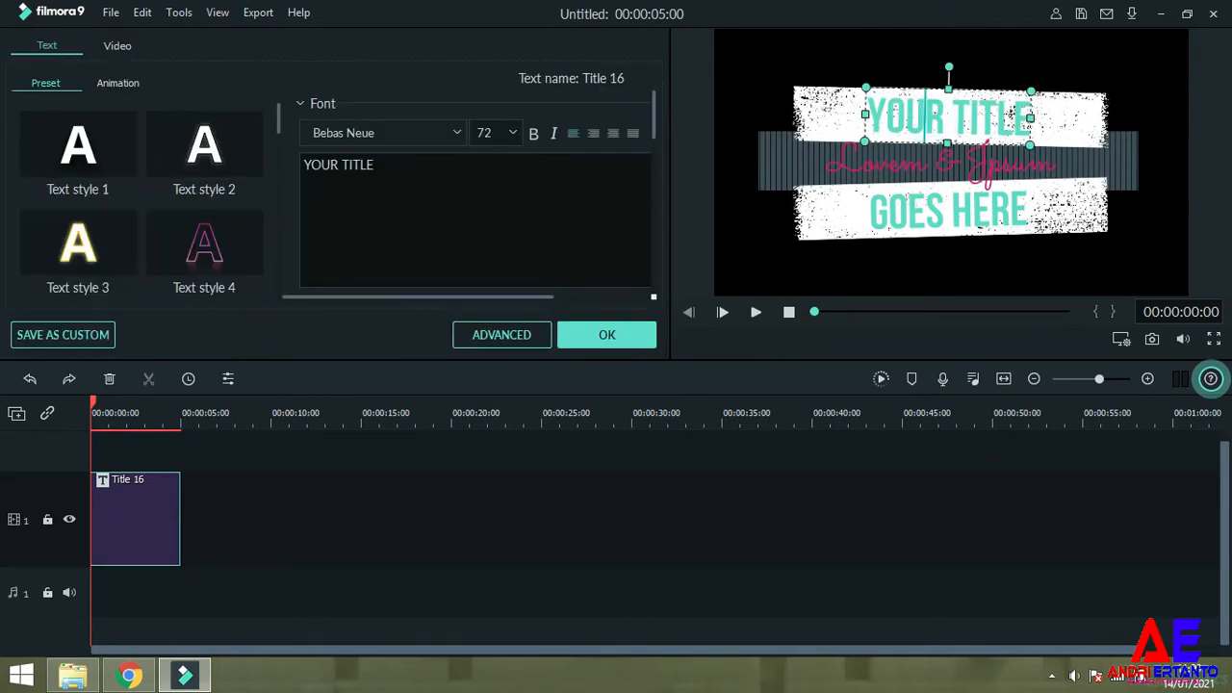
pyautogui.moveTo(381, 160); pyautogui.dragTo(301, 151)
pyautogui.write('ANDRI')
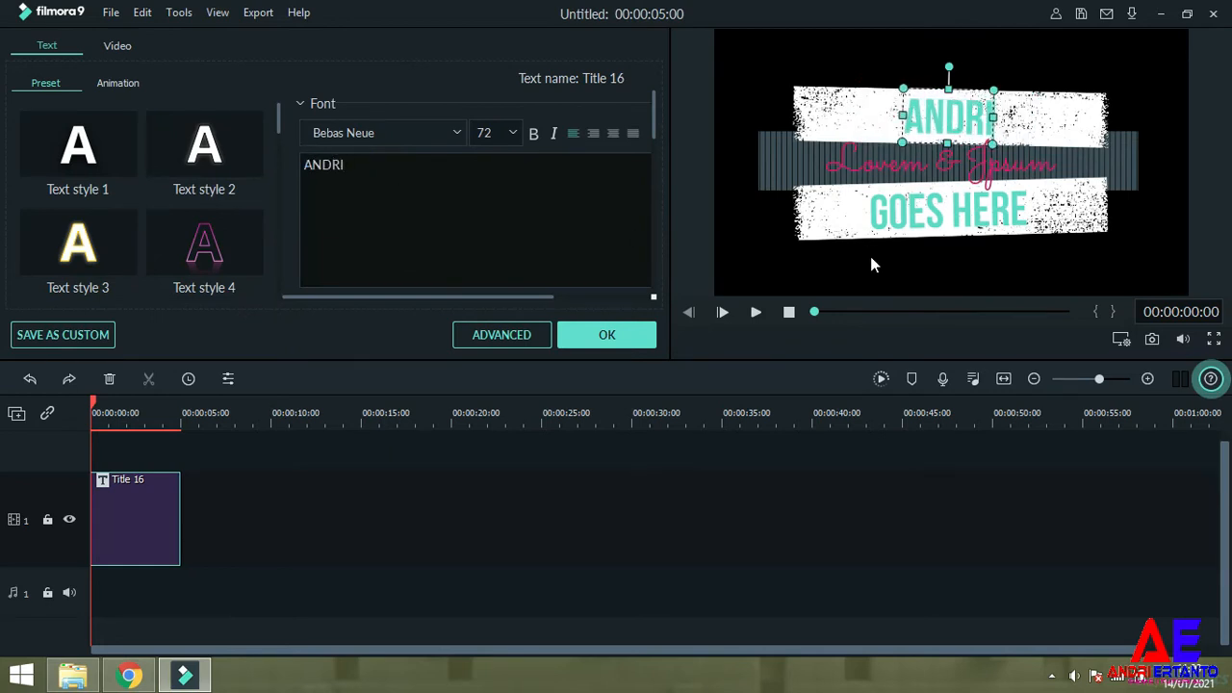
# Replace the lower title line's "GOES HERE" text with the creator's last name.
pyautogui.click(932, 221)
pyautogui.tripleClick(413, 164)
pyautogui.write('ERTAN')
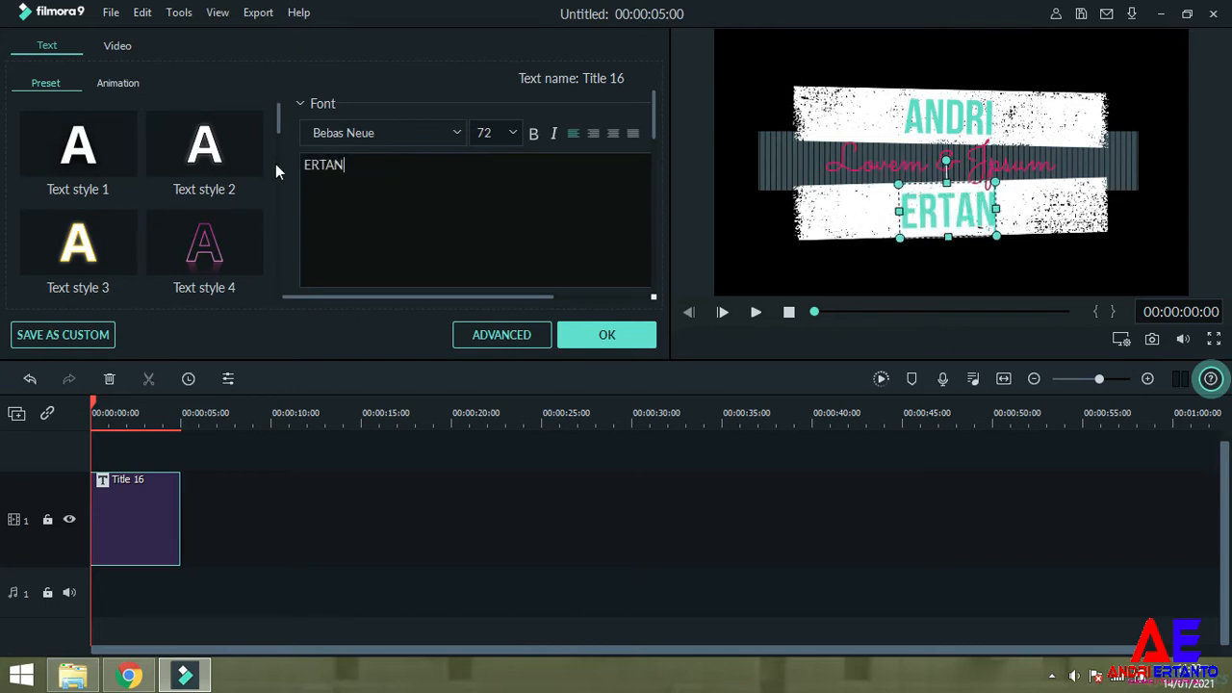
pyautogui.write('TO')
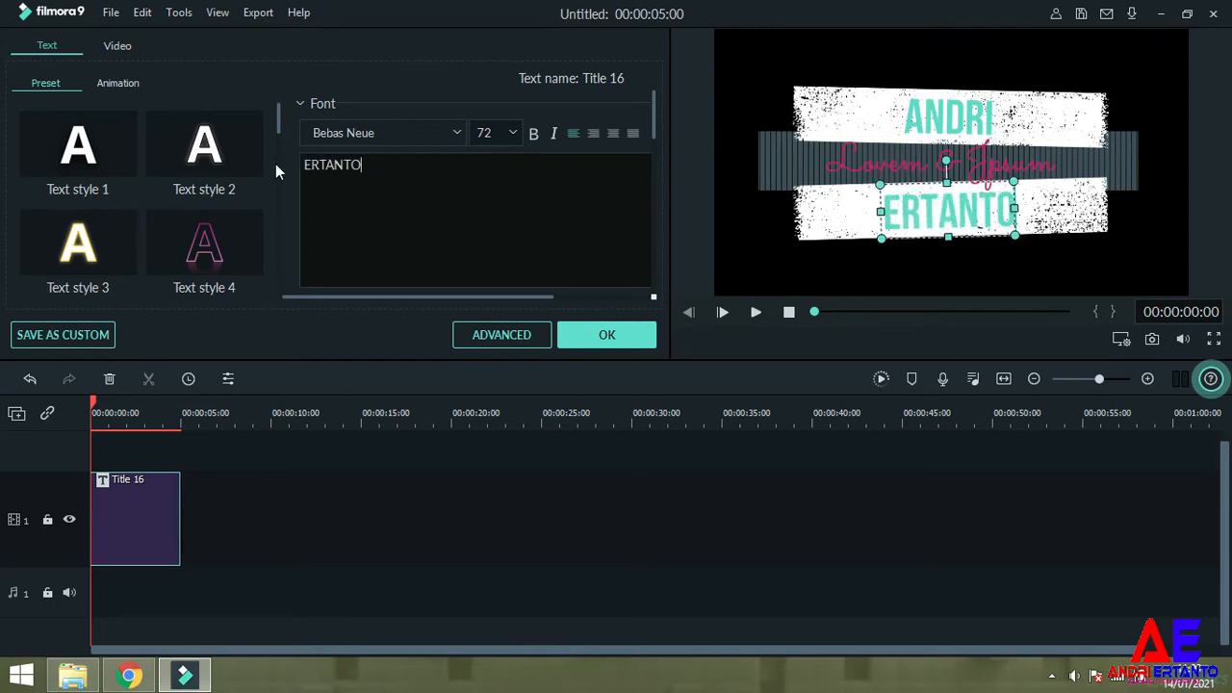
# Replace the middle title line's text with "GAME | TUTORIAL".
pyautogui.click(1041, 146)
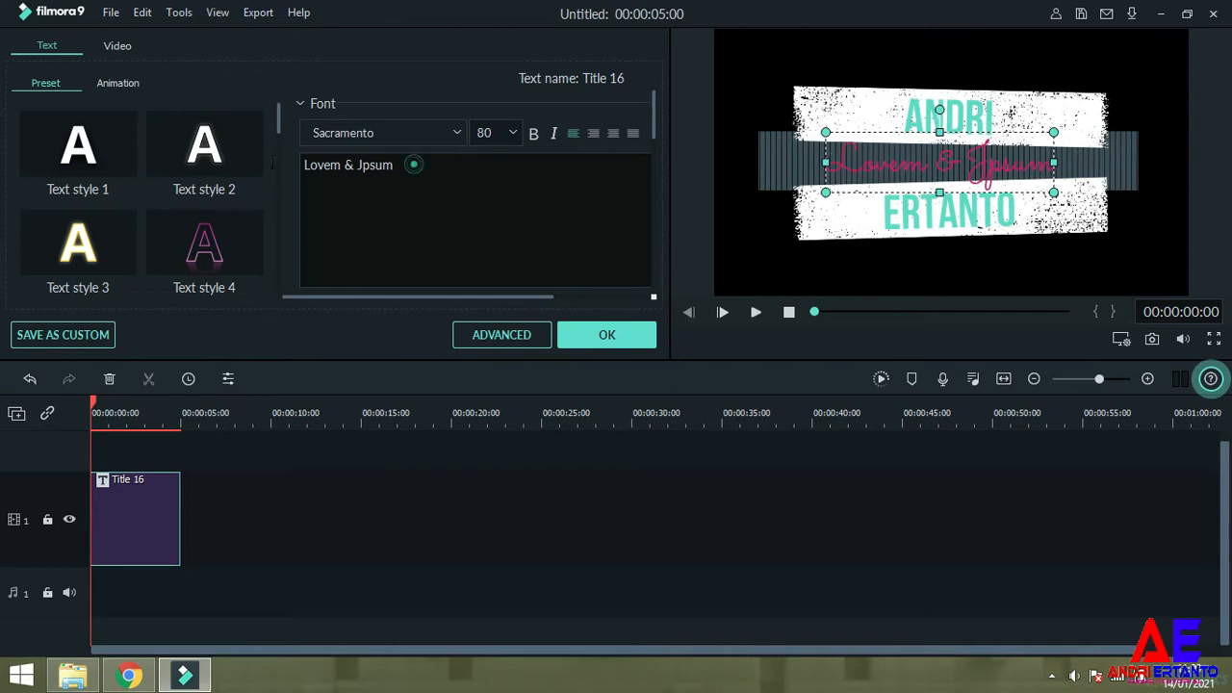
pyautogui.tripleClick(414, 165)
pyautogui.write('GAME ')
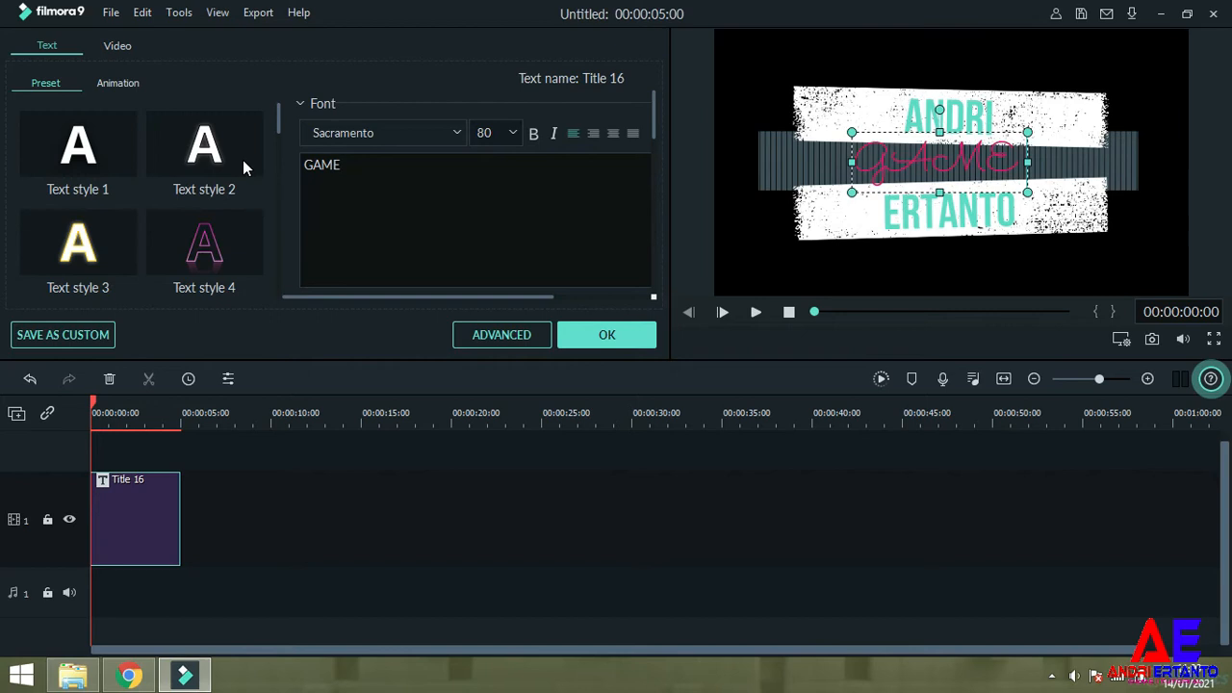
pyautogui.write('| ')
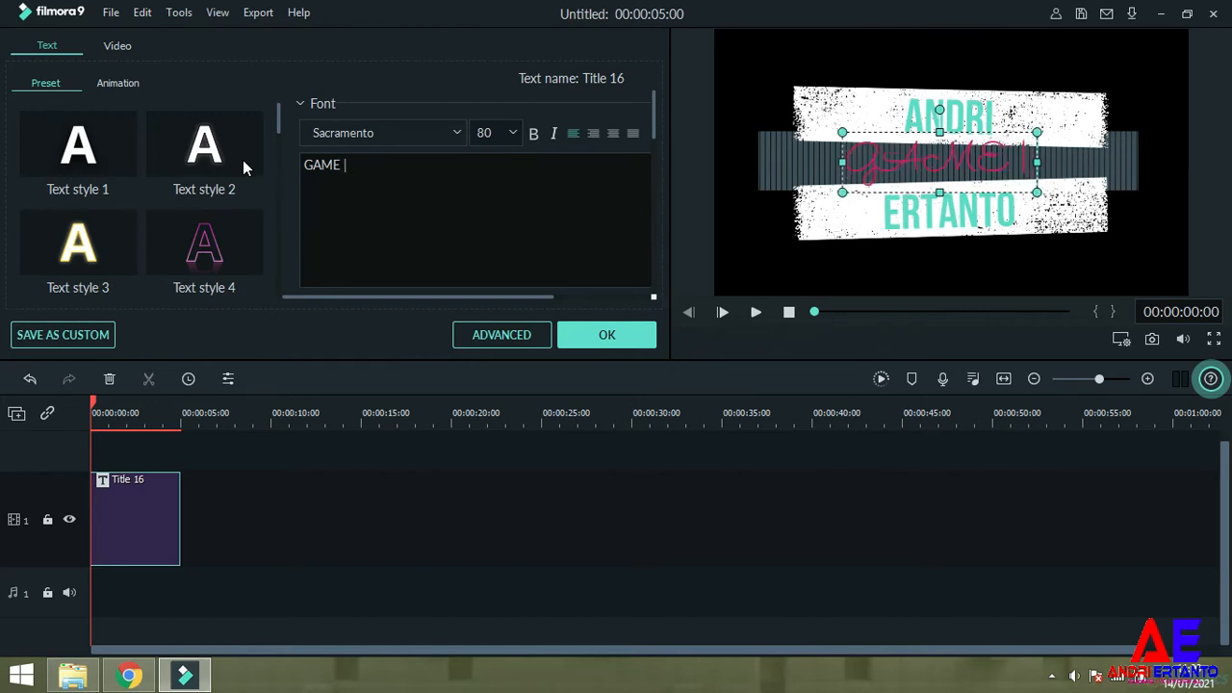
pyautogui.write('TUTORIAL')
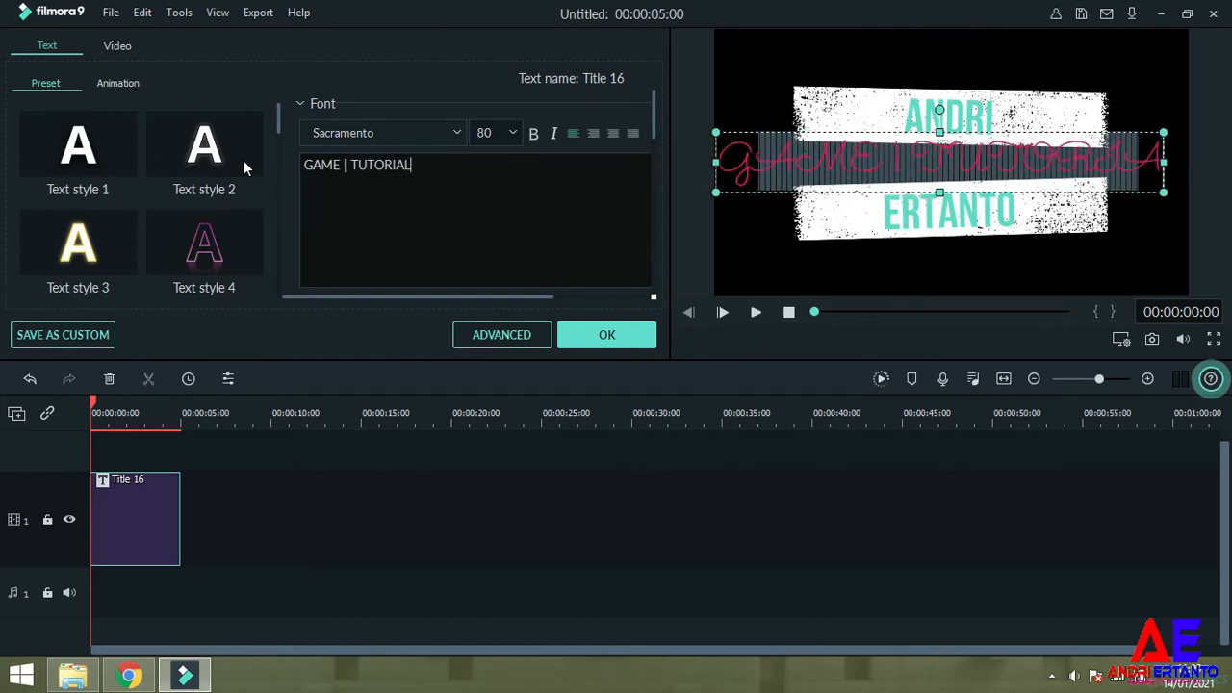
# Apply the Text style 8 preset and the Russo One font to the whole "GAME | TUTORIAL" line.
pyautogui.moveTo(432, 165); pyautogui.dragTo(217, 159)
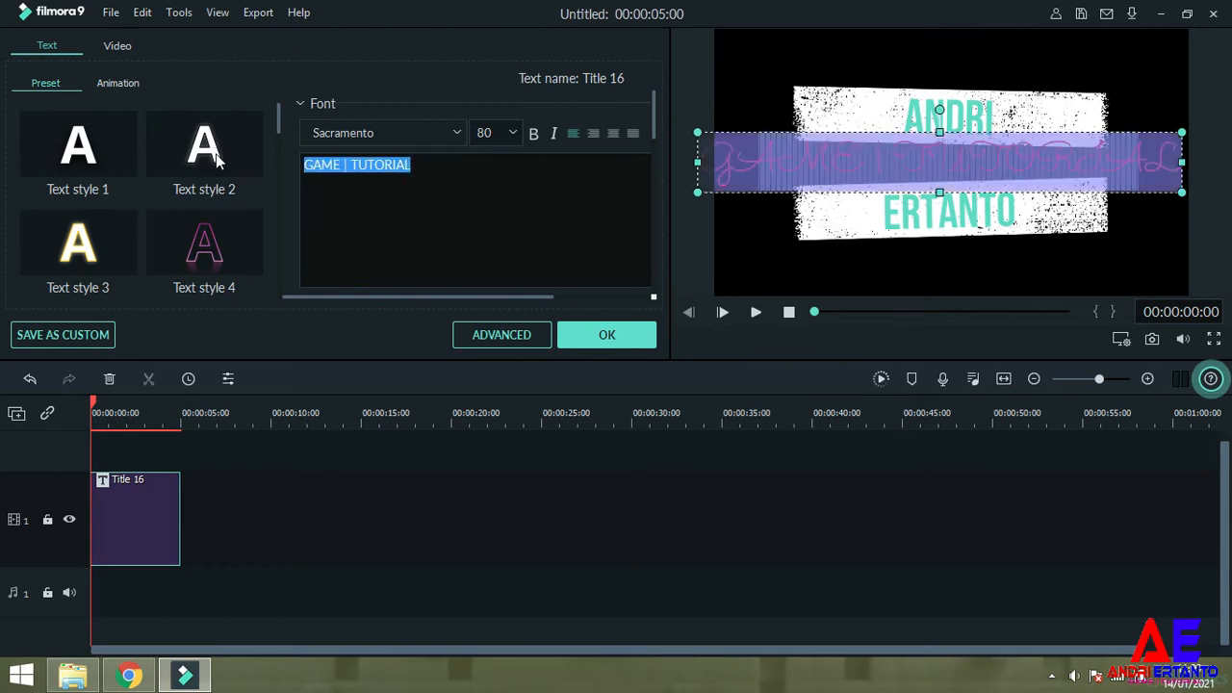
pyautogui.moveTo(281, 124); pyautogui.dragTo(281, 163)
pyautogui.click(221, 193)
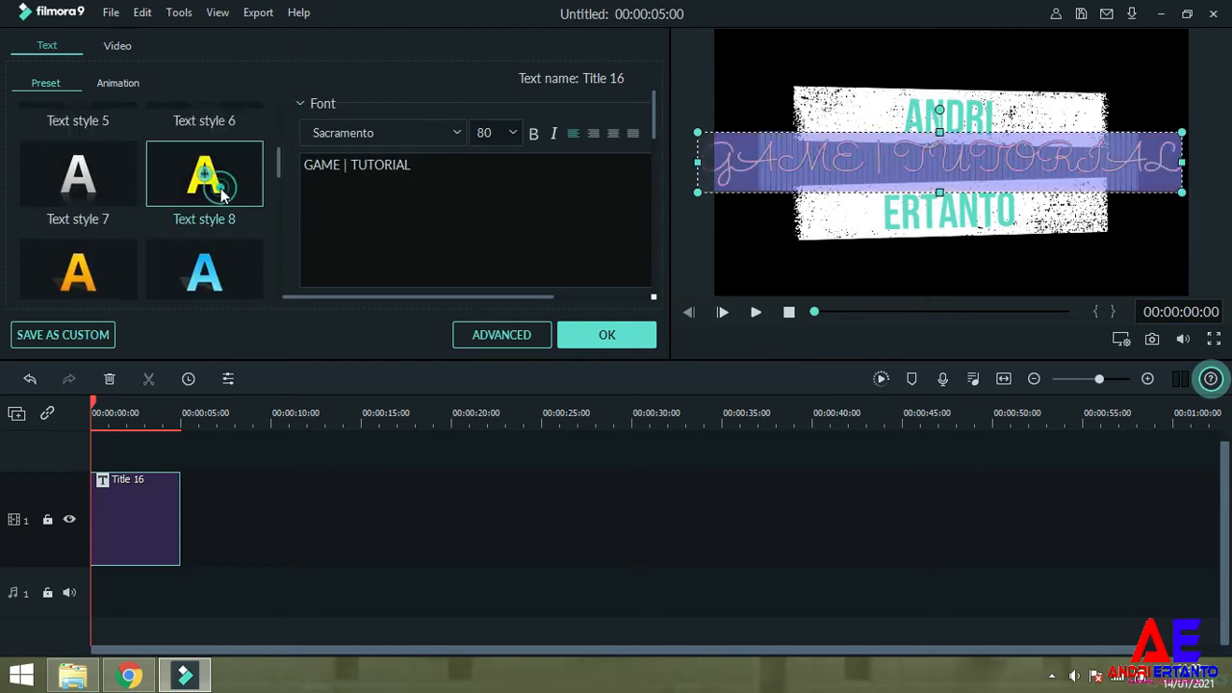
pyautogui.click(457, 132)
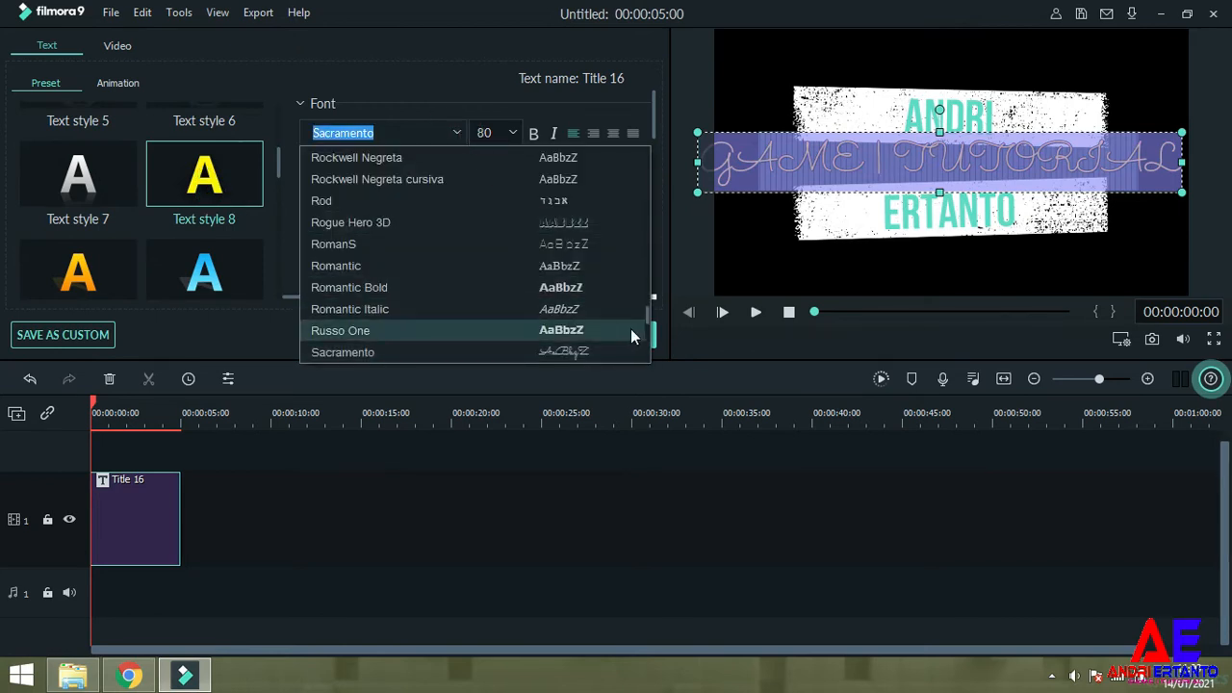
pyautogui.click(622, 327)
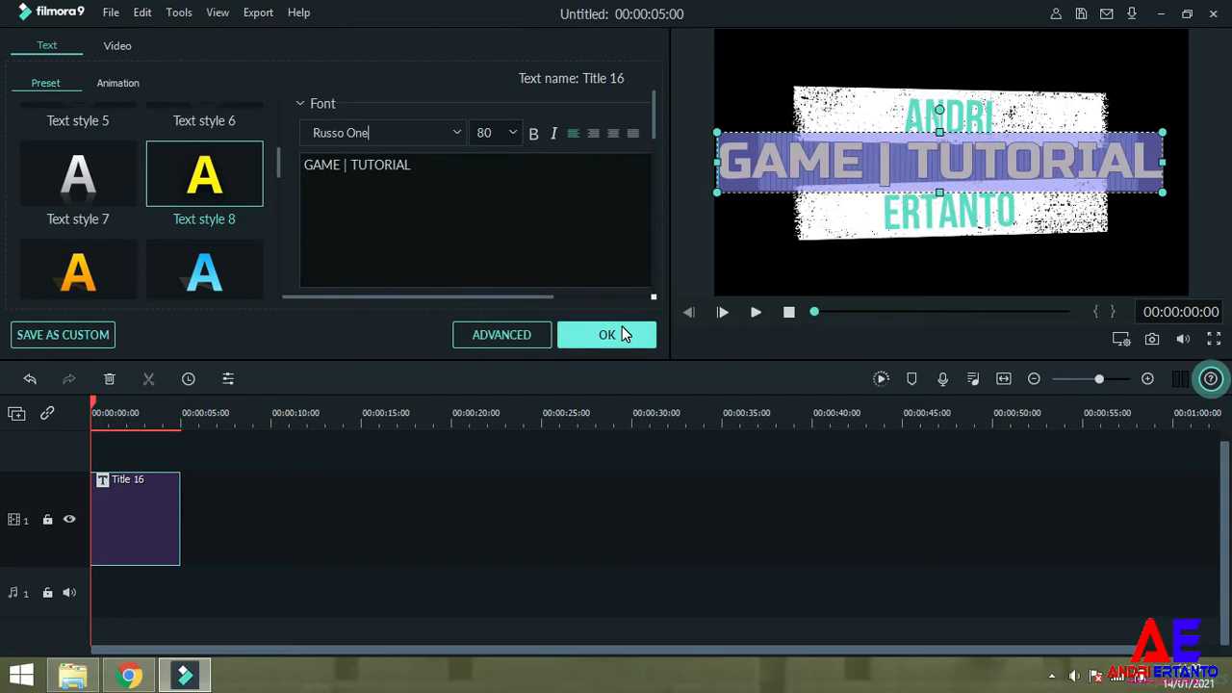
# Set the "GAME | TUTORIAL" line's font size to 48 and accept the title edits.
pyautogui.click(510, 133)
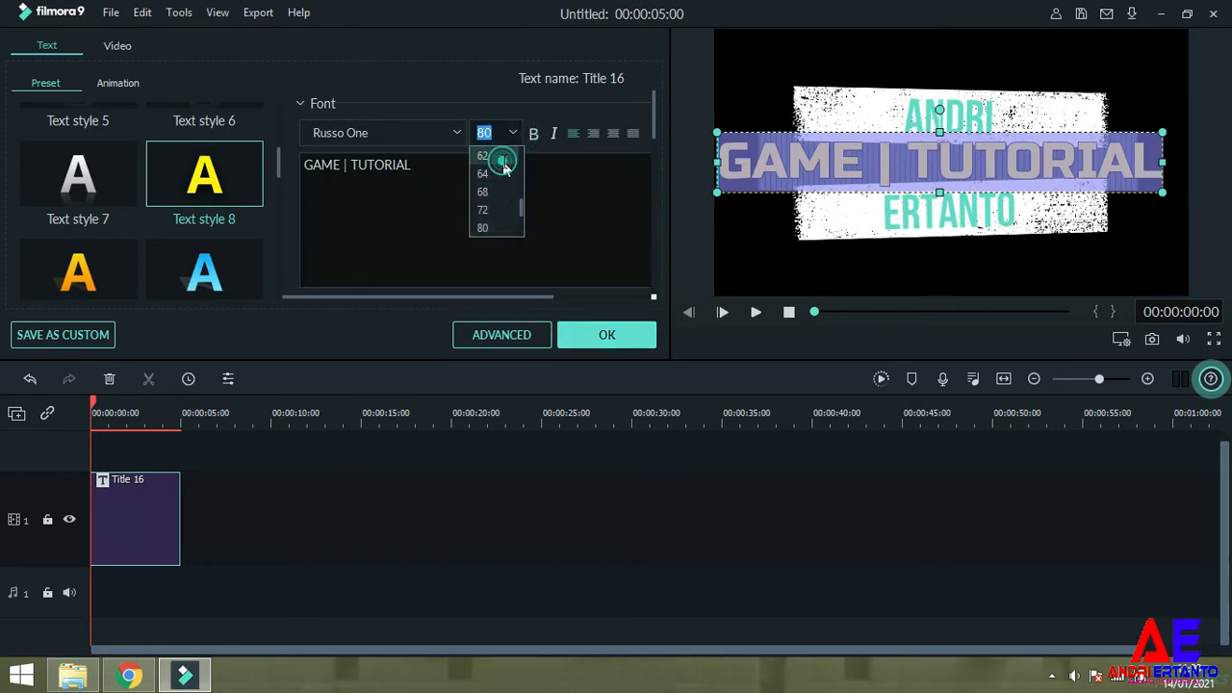
pyautogui.click(483, 156)
pyautogui.click(510, 133)
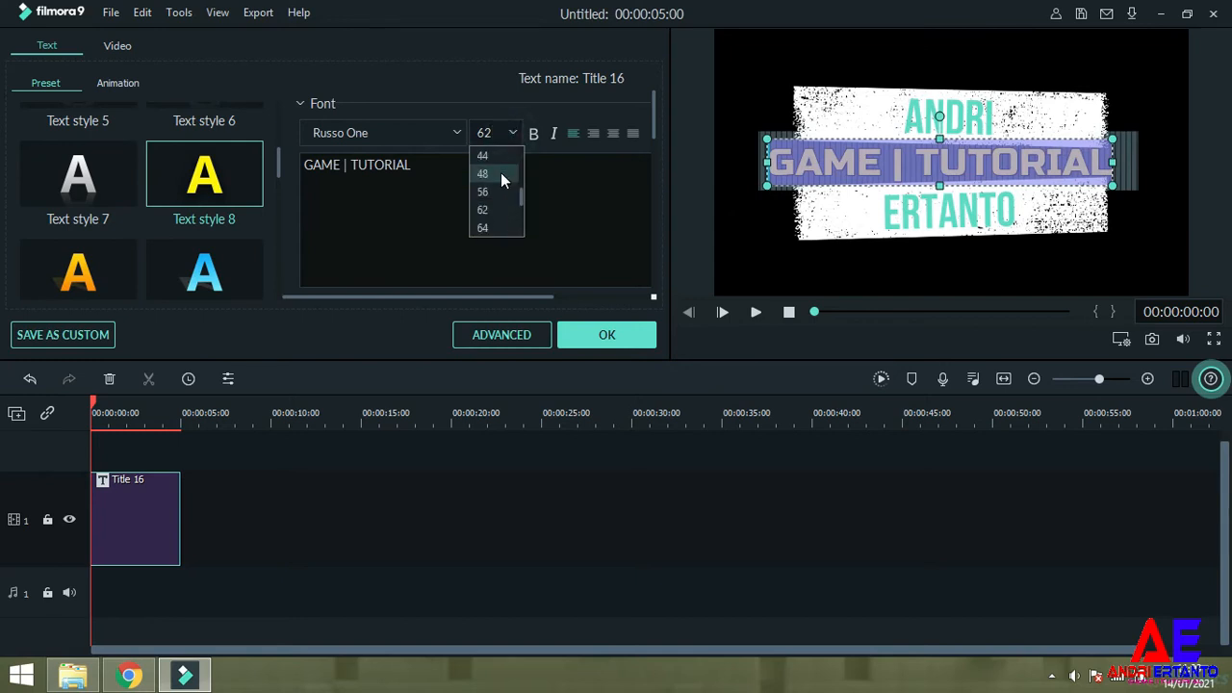
pyautogui.click(489, 156)
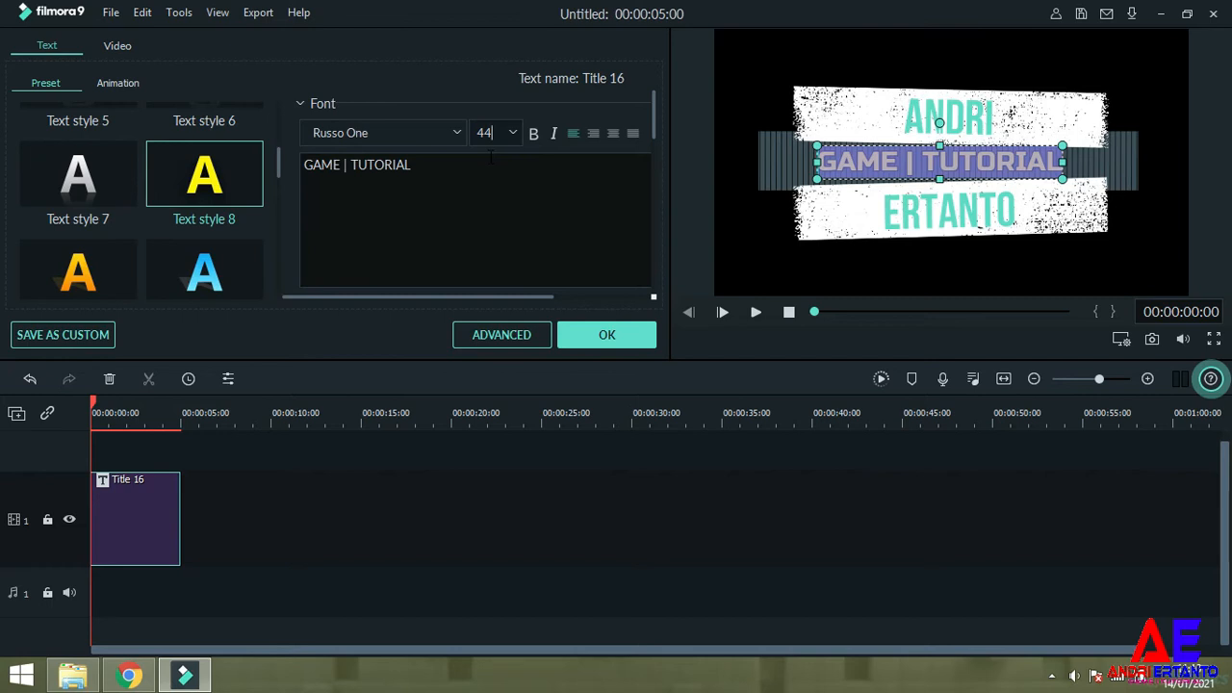
pyautogui.click(514, 133)
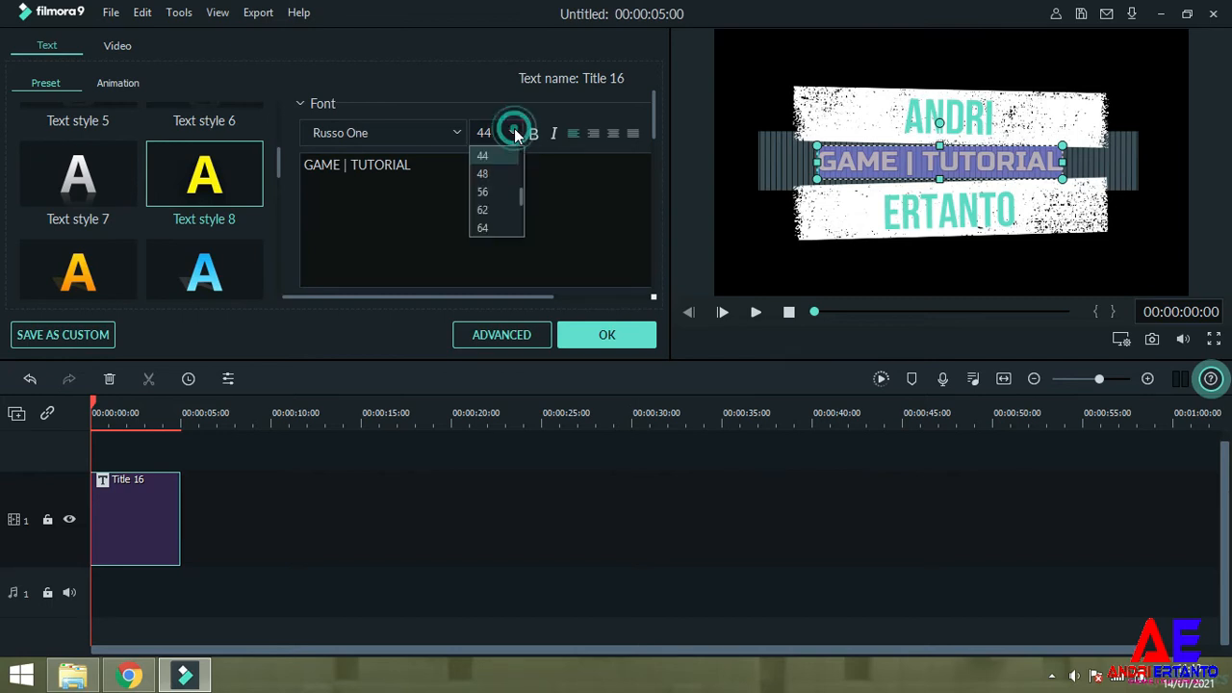
pyautogui.click(497, 175)
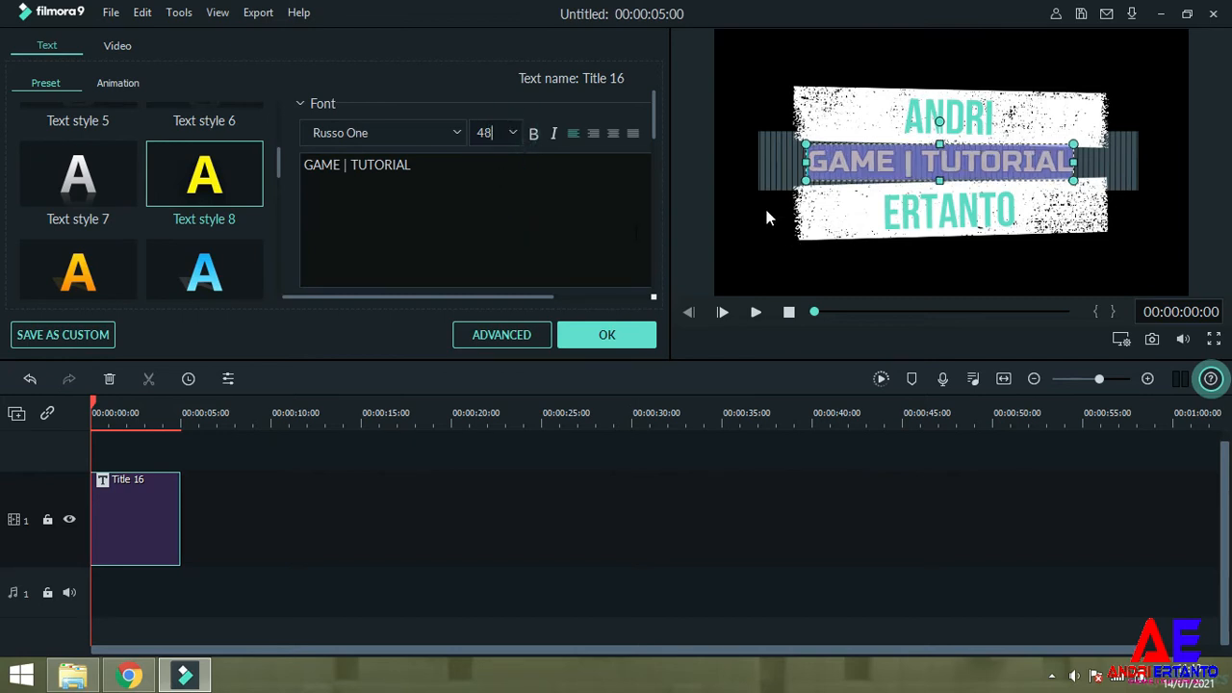
pyautogui.click(625, 334)
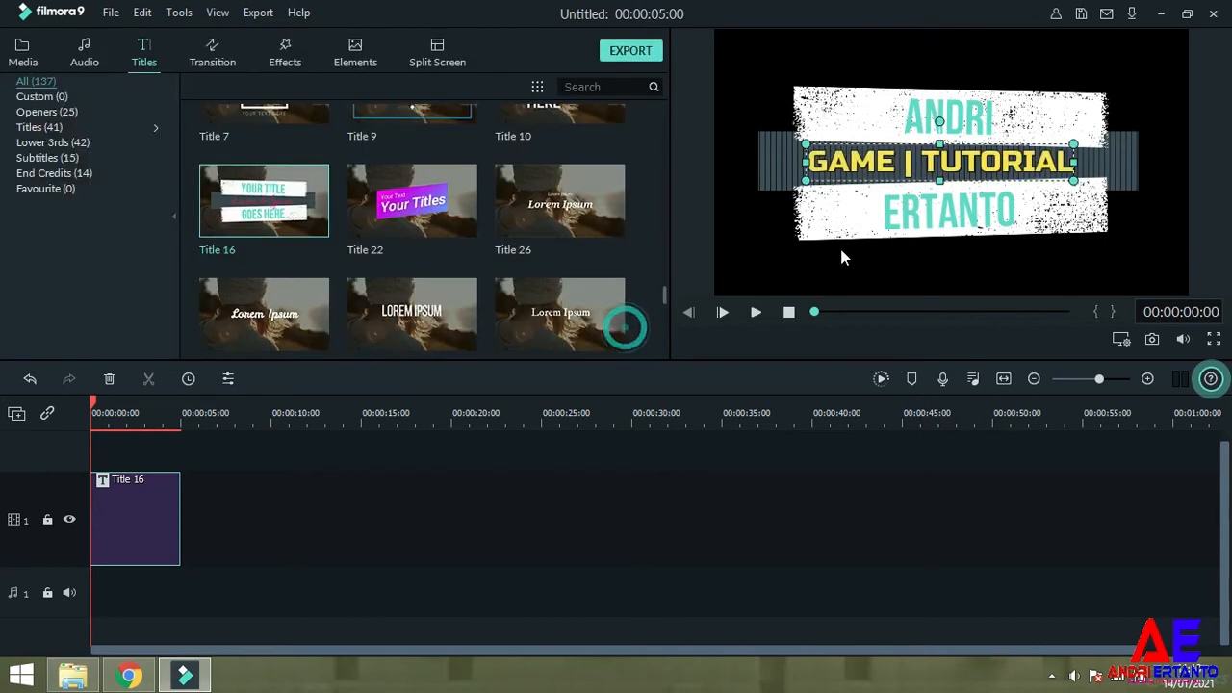
# Change the upper title line's font to Bodoni MT Black.
pyautogui.doubleClick(919, 123)
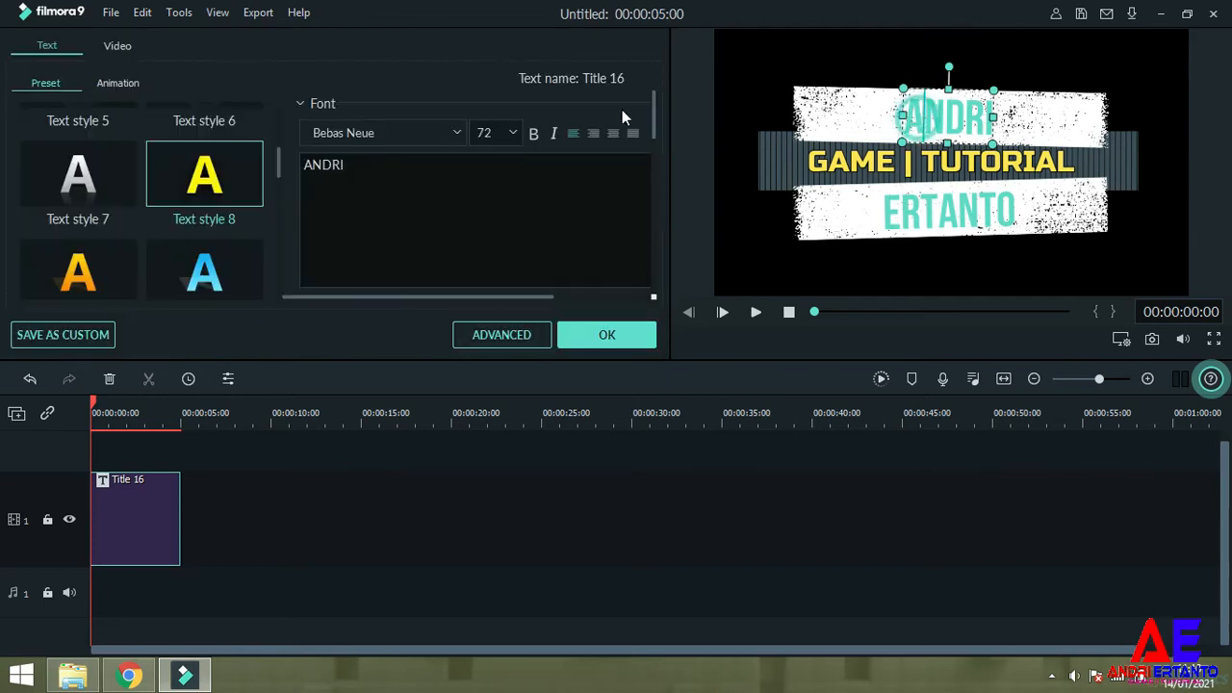
pyautogui.doubleClick(360, 166)
pyautogui.click(456, 135)
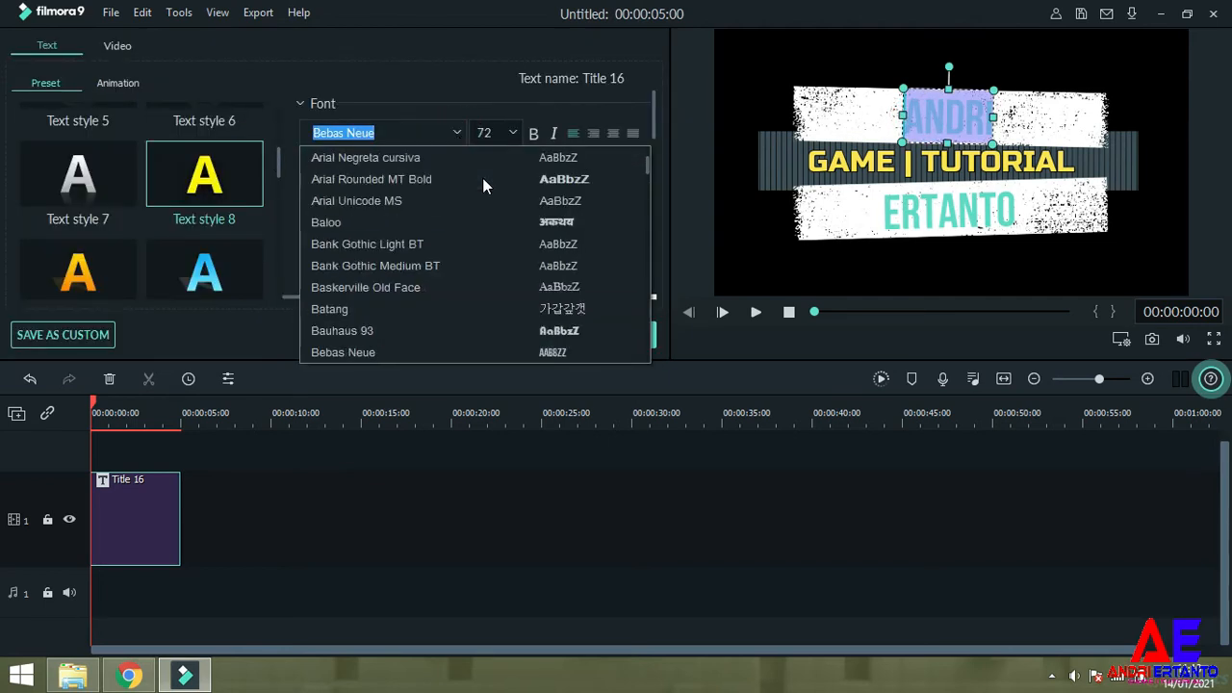
pyautogui.scroll(-4, 460, 224)
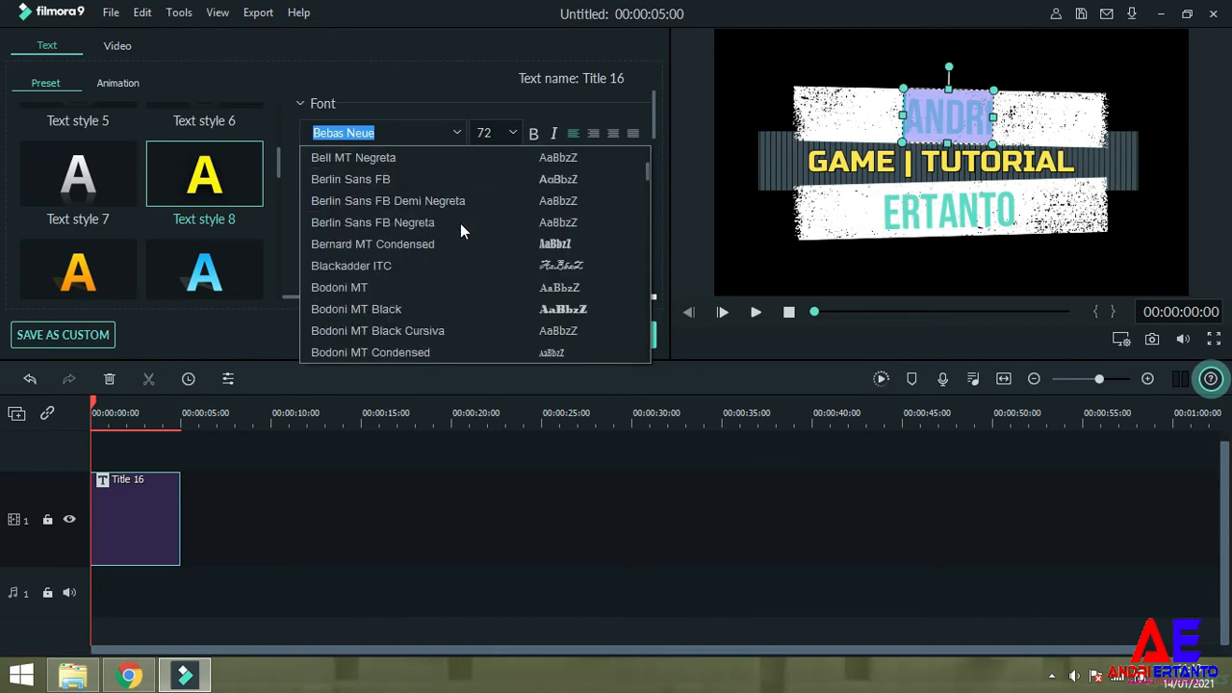
pyautogui.click(463, 306)
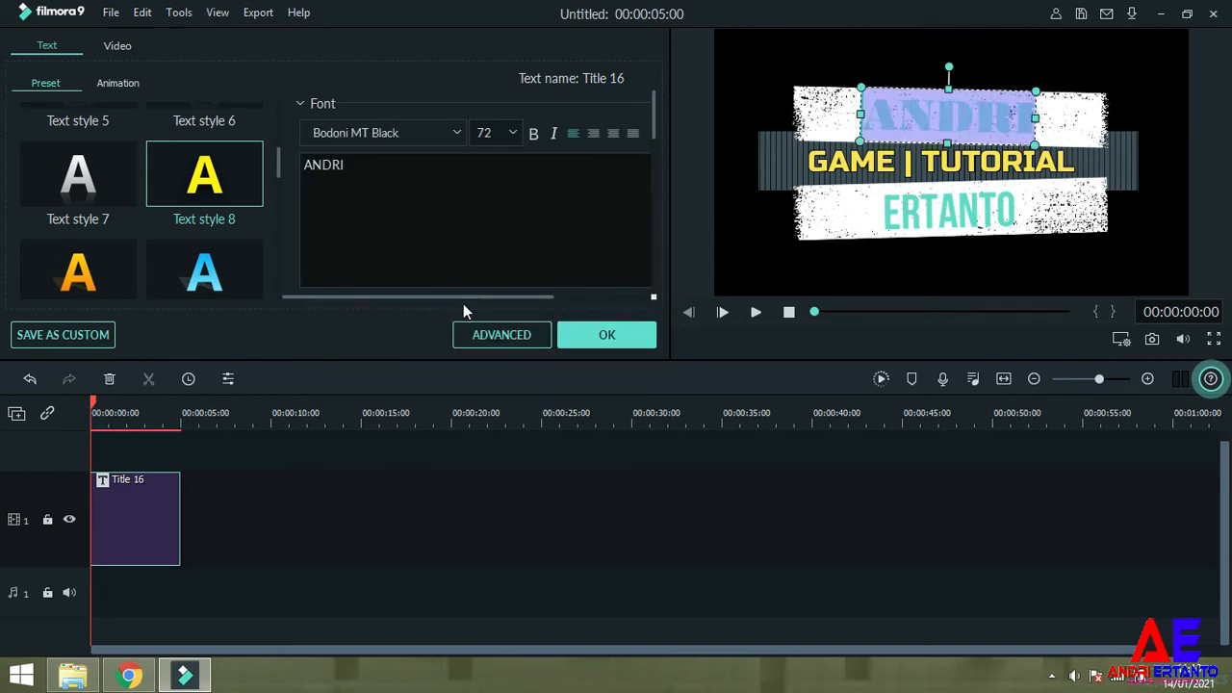
# Set the upper title line's text colour to red (#ff0000) and accept the title edits.
pyautogui.scroll(-1, 475, 192)
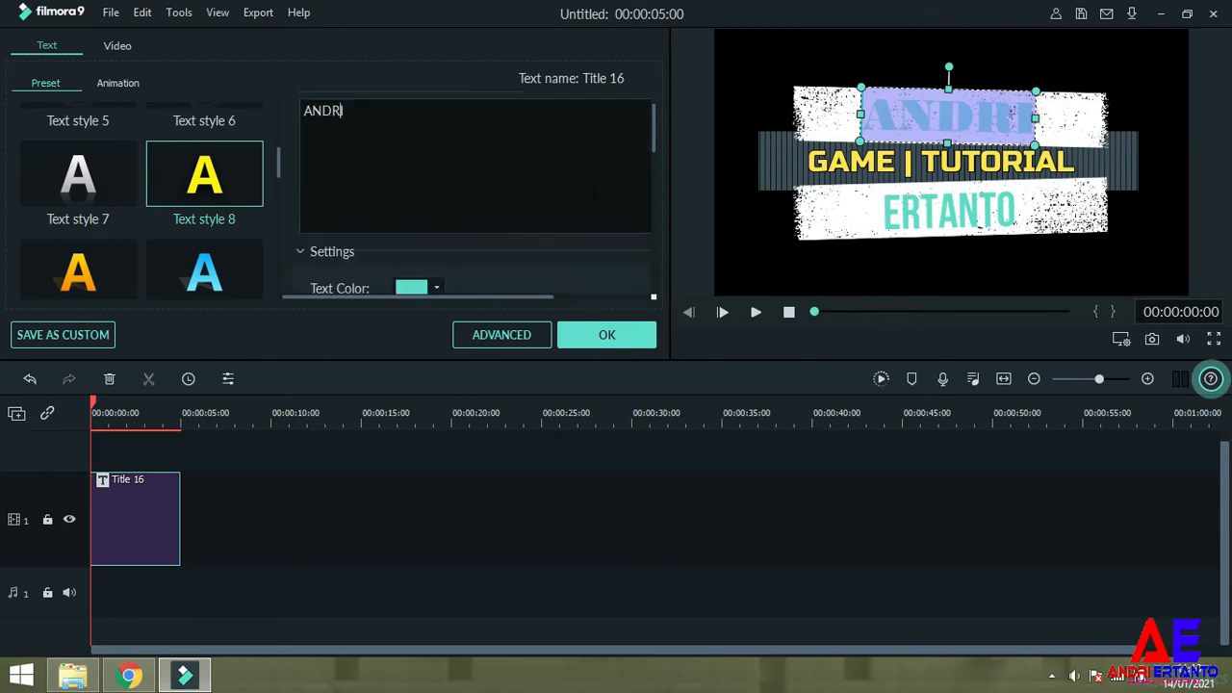
pyautogui.scroll(-1, 471, 227)
pyautogui.click(433, 233)
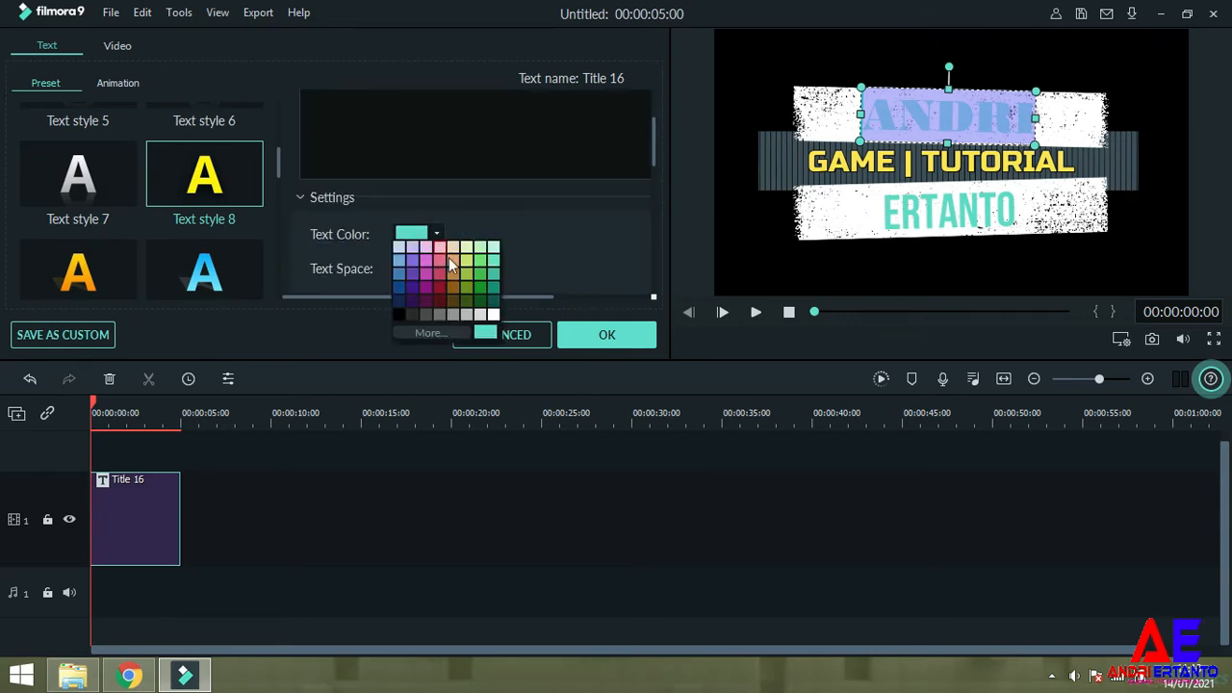
pyautogui.click(449, 335)
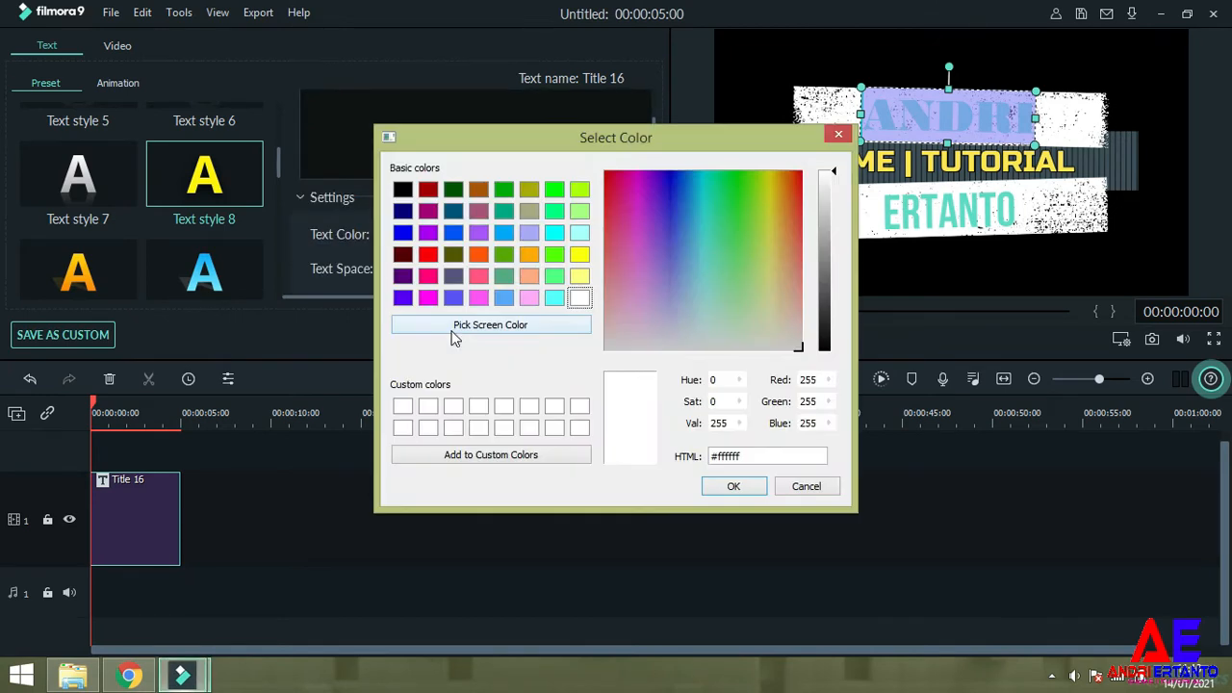
pyautogui.click(428, 255)
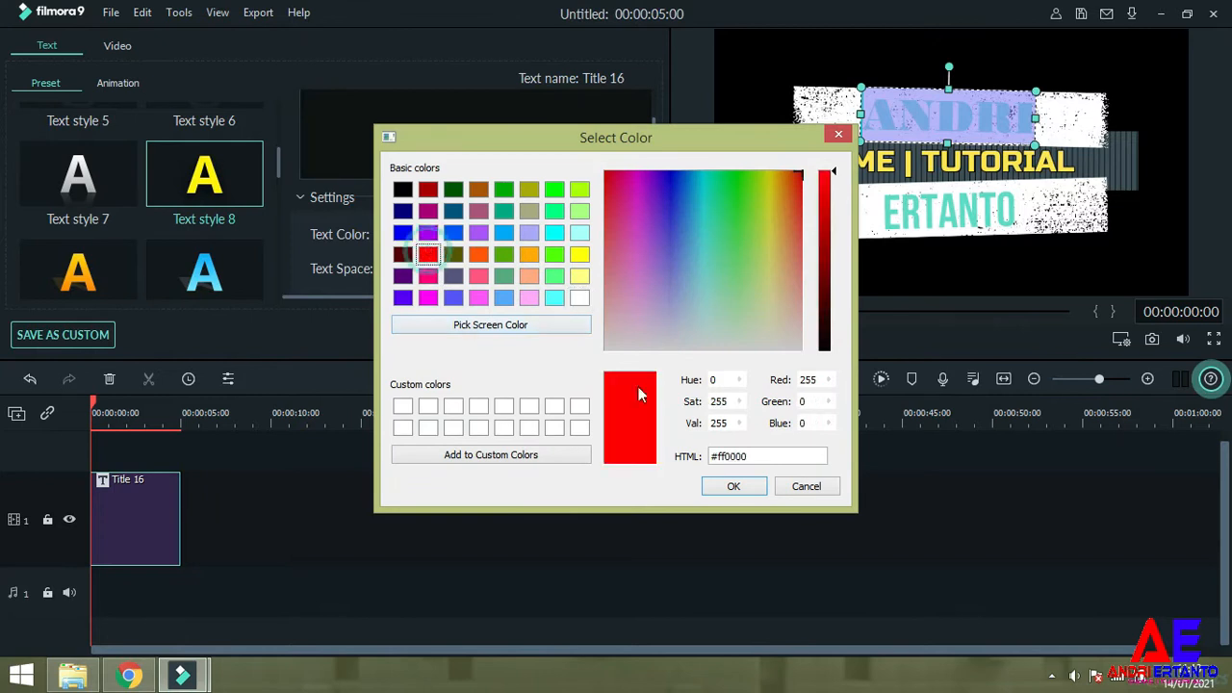
pyautogui.click(717, 486)
pyautogui.click(606, 337)
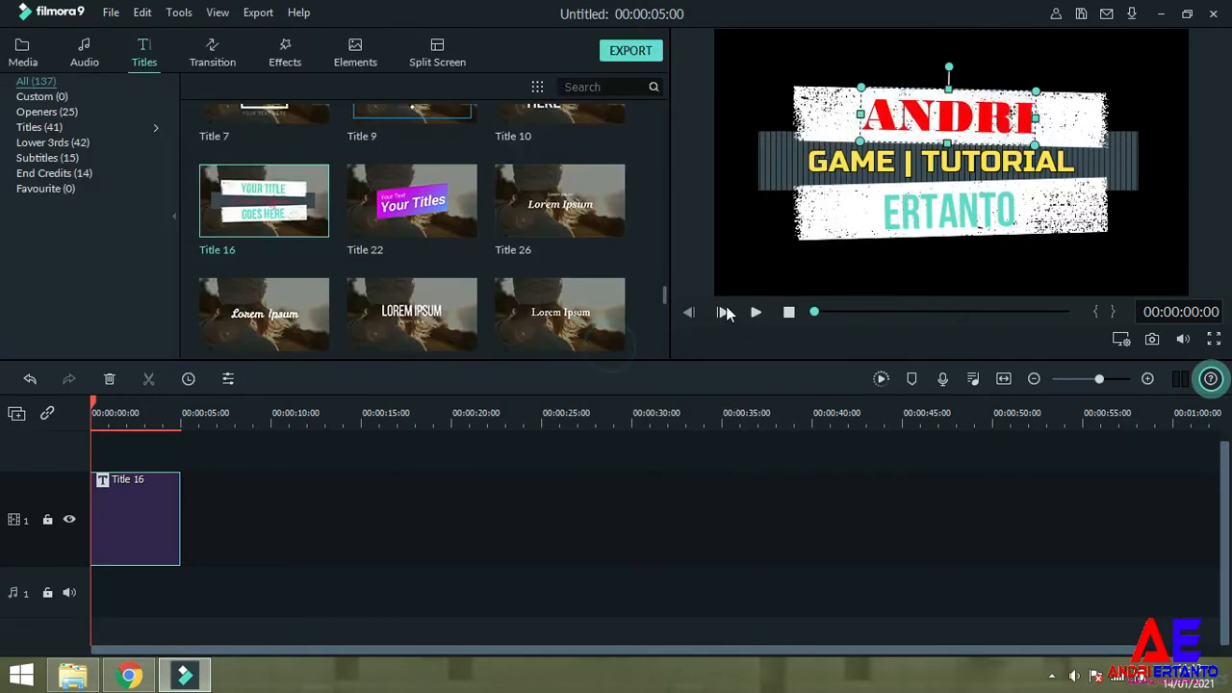
# Change the lower title line's font to Bodoni MT Black.
pyautogui.click(929, 218)
pyautogui.doubleClick(929, 218)
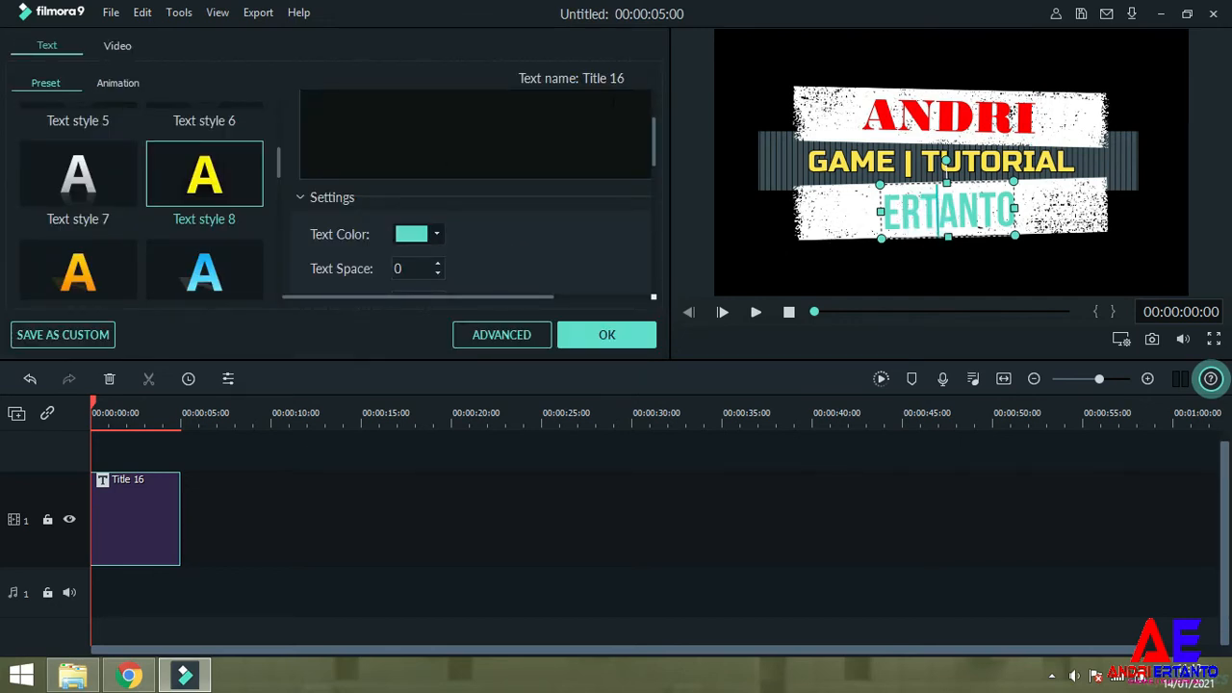
pyautogui.scroll(2, 557, 137)
pyautogui.doubleClick(374, 165)
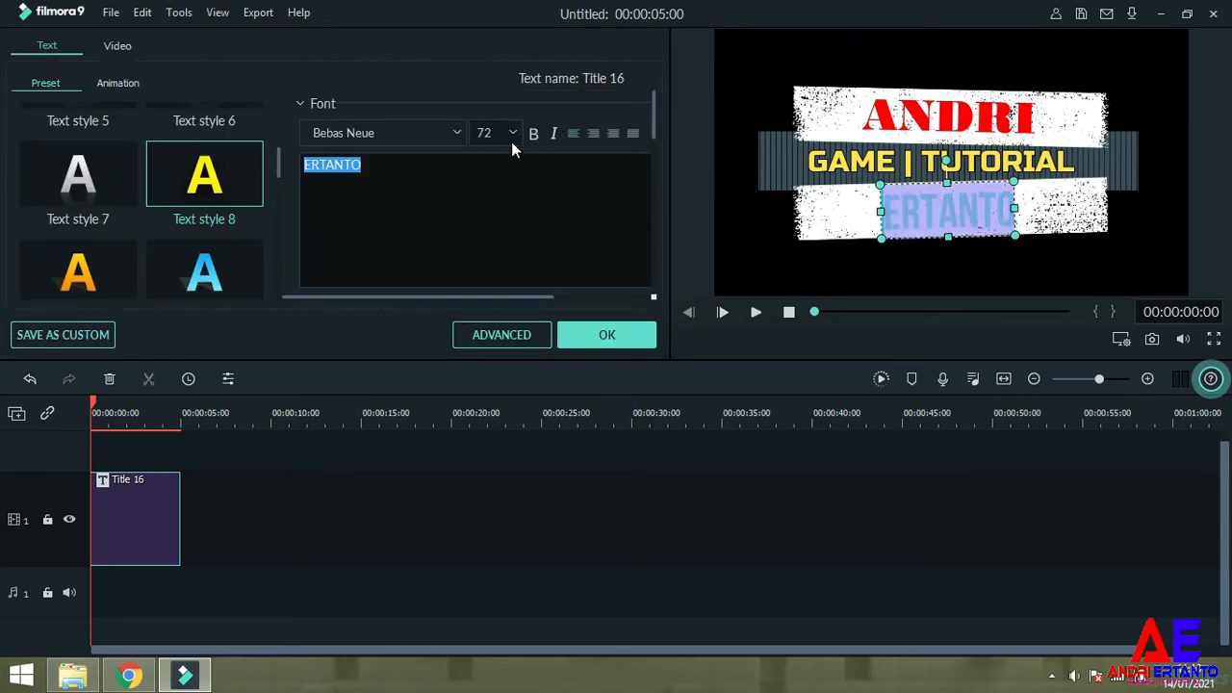
pyautogui.click(456, 132)
pyautogui.scroll(-6, 475, 249)
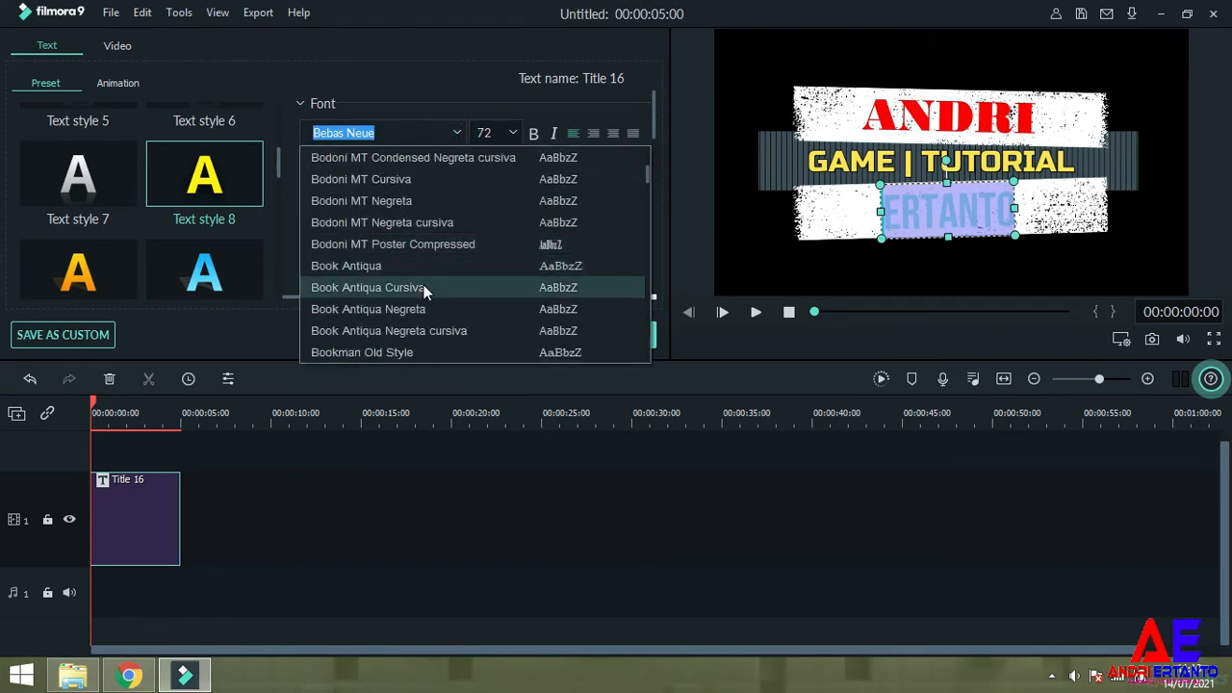
pyautogui.scroll(1, 422, 286)
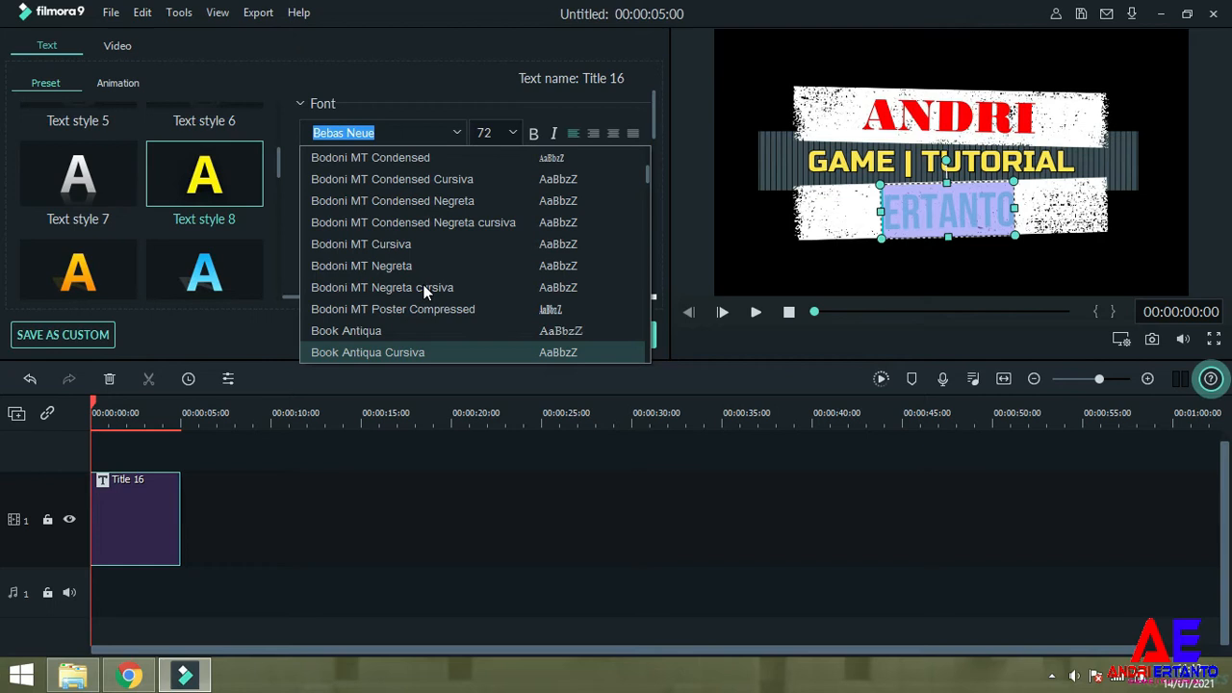
pyautogui.scroll(2, 423, 286)
pyautogui.click(400, 247)
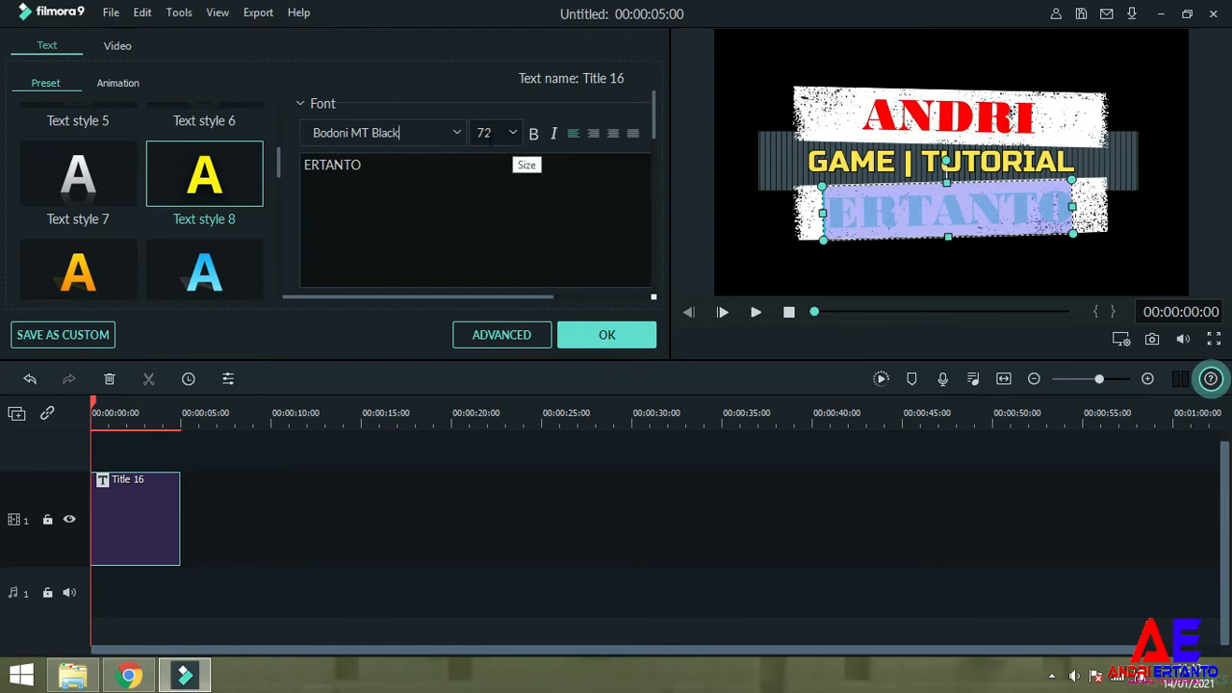
# Set the lower title line's text colour to blue (#0000ff) and accept the title edits.
pyautogui.scroll(-2, 431, 237)
pyautogui.click(431, 237)
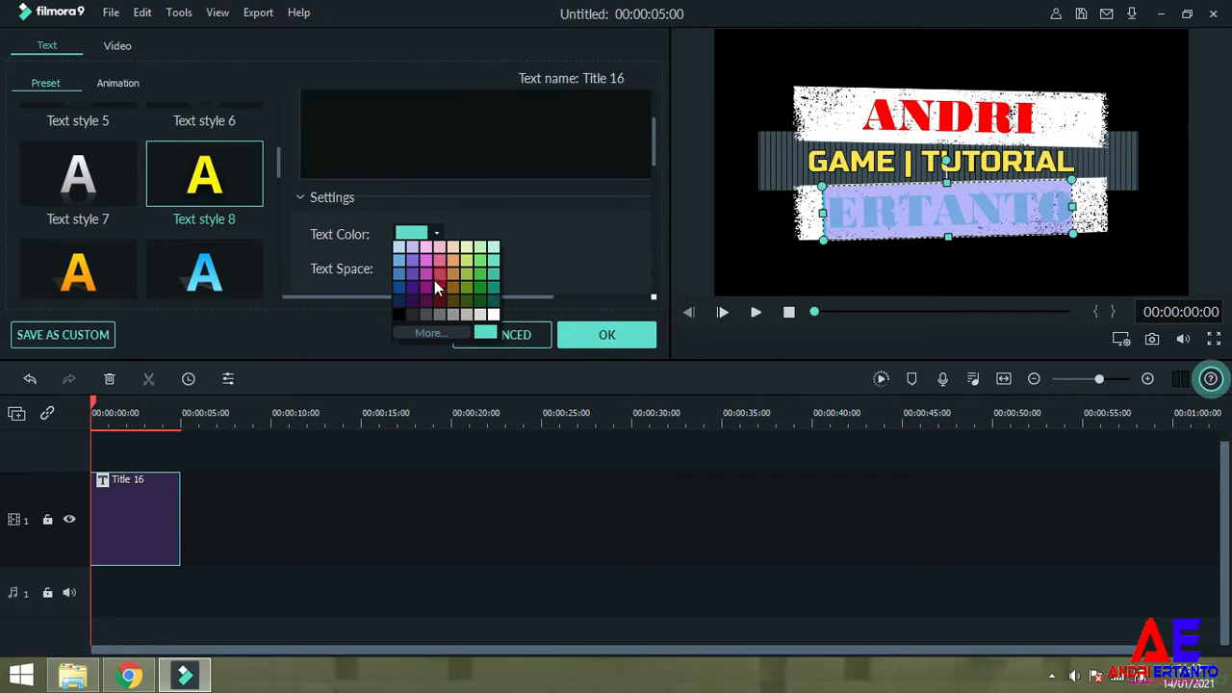
pyautogui.click(433, 332)
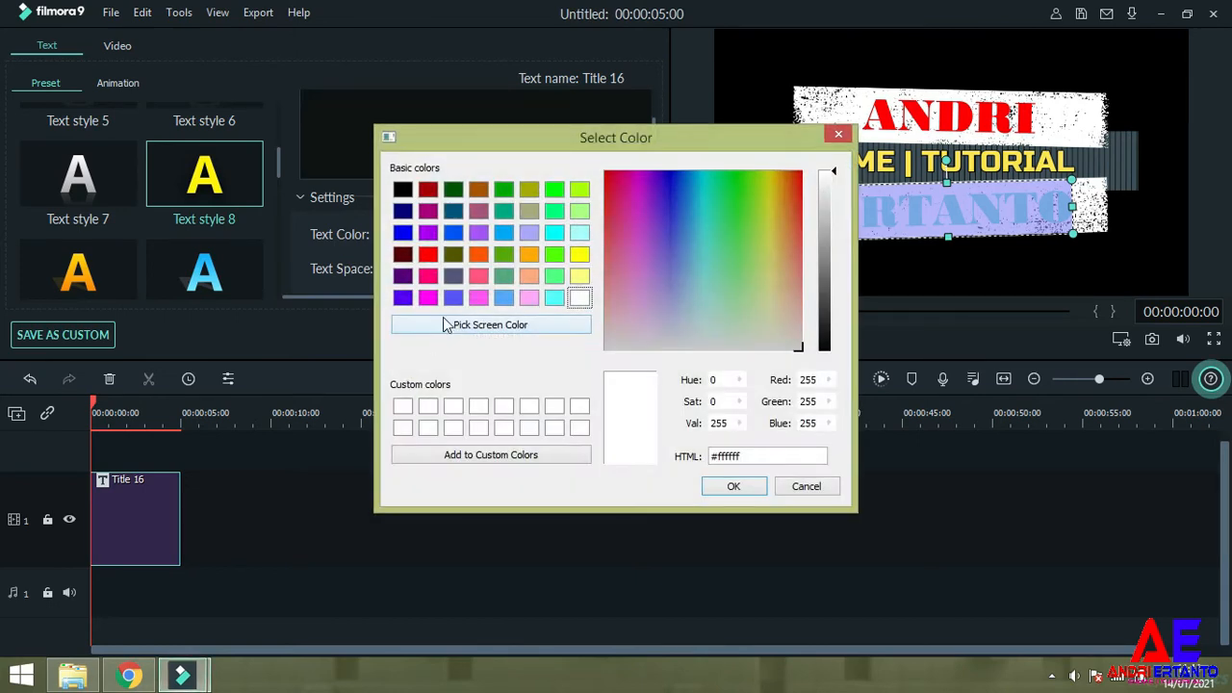
pyautogui.click(402, 232)
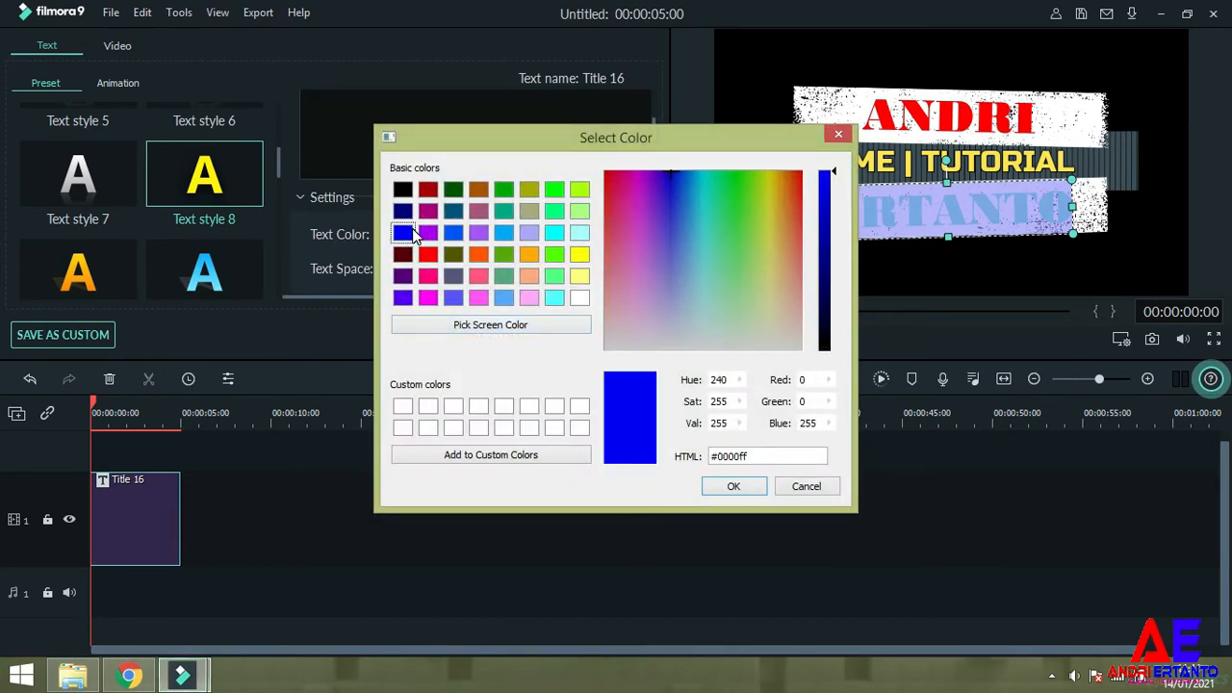
pyautogui.click(723, 487)
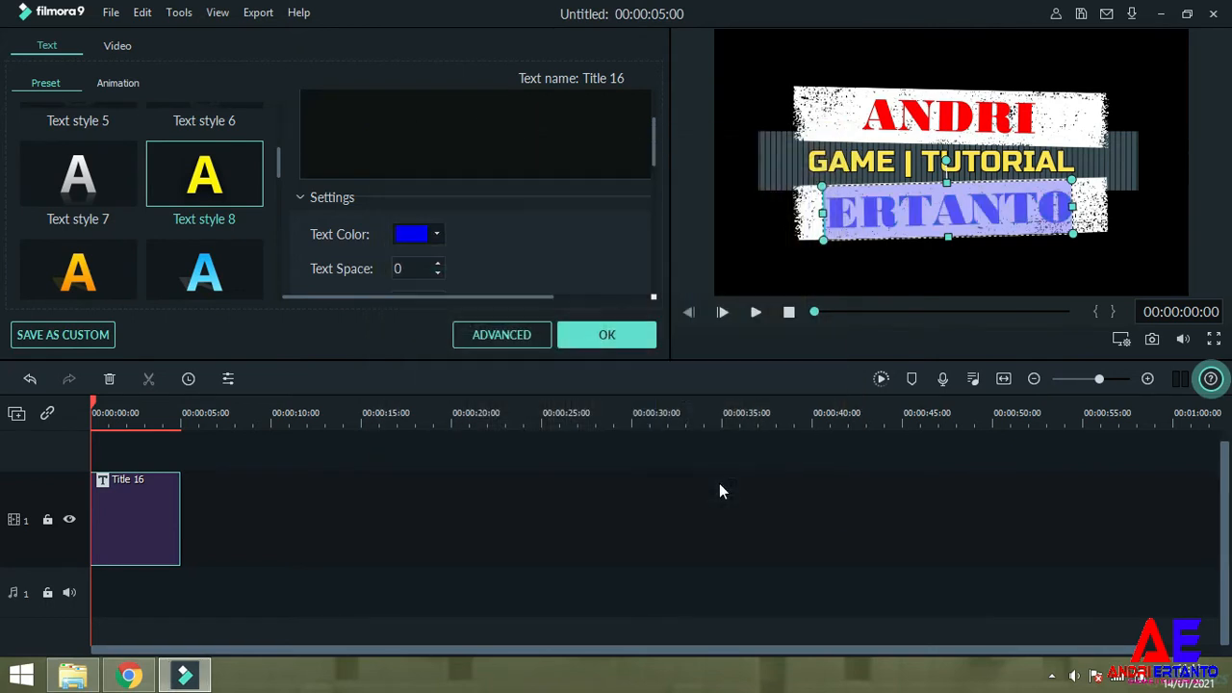
pyautogui.click(625, 339)
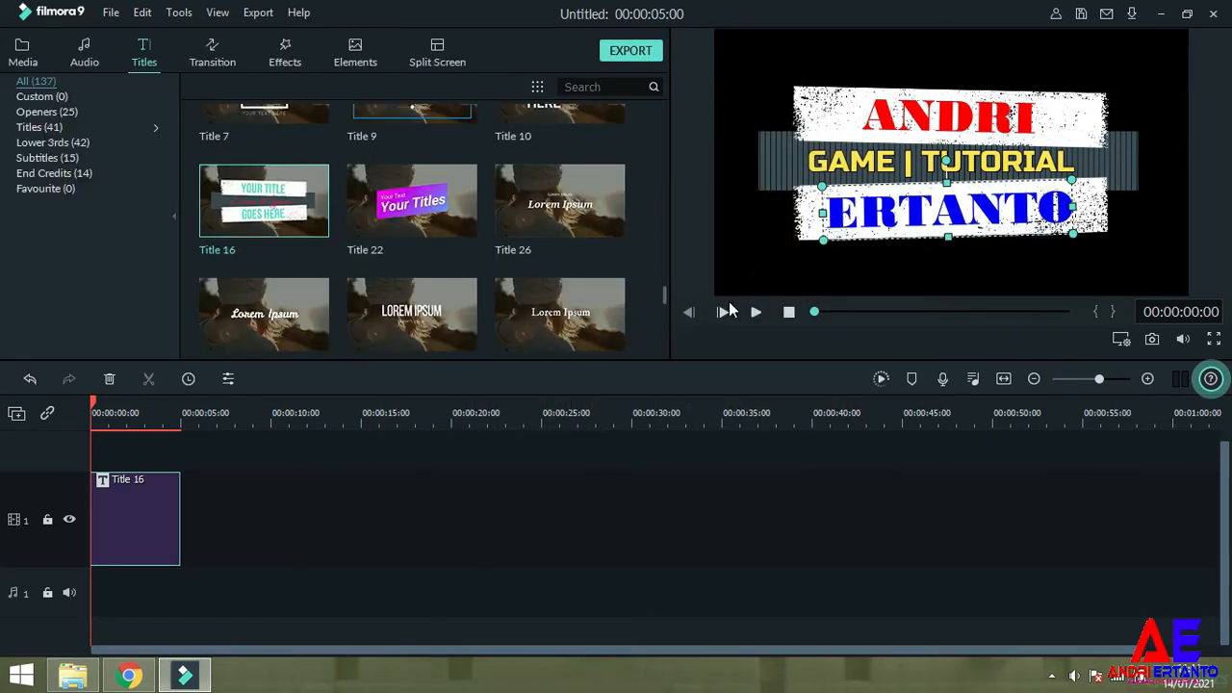
# Deselect the title and play the Title 16 clip from the start to check its animation.
pyautogui.click(711, 478)
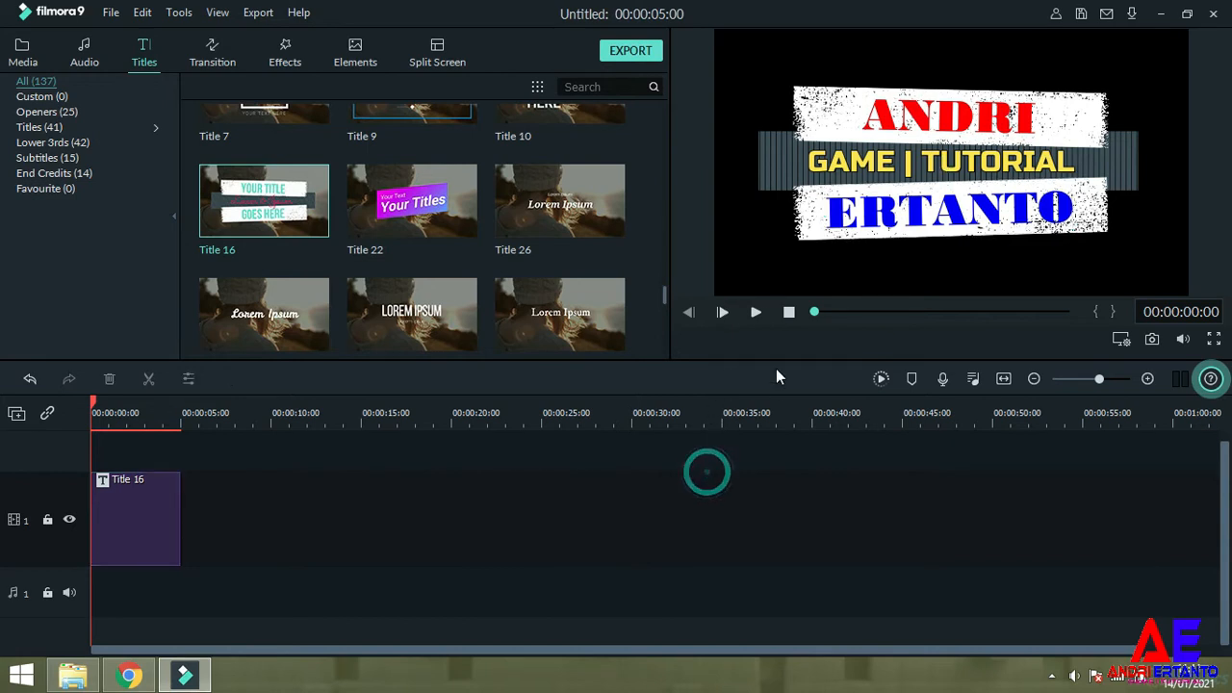
pyautogui.click(756, 312)
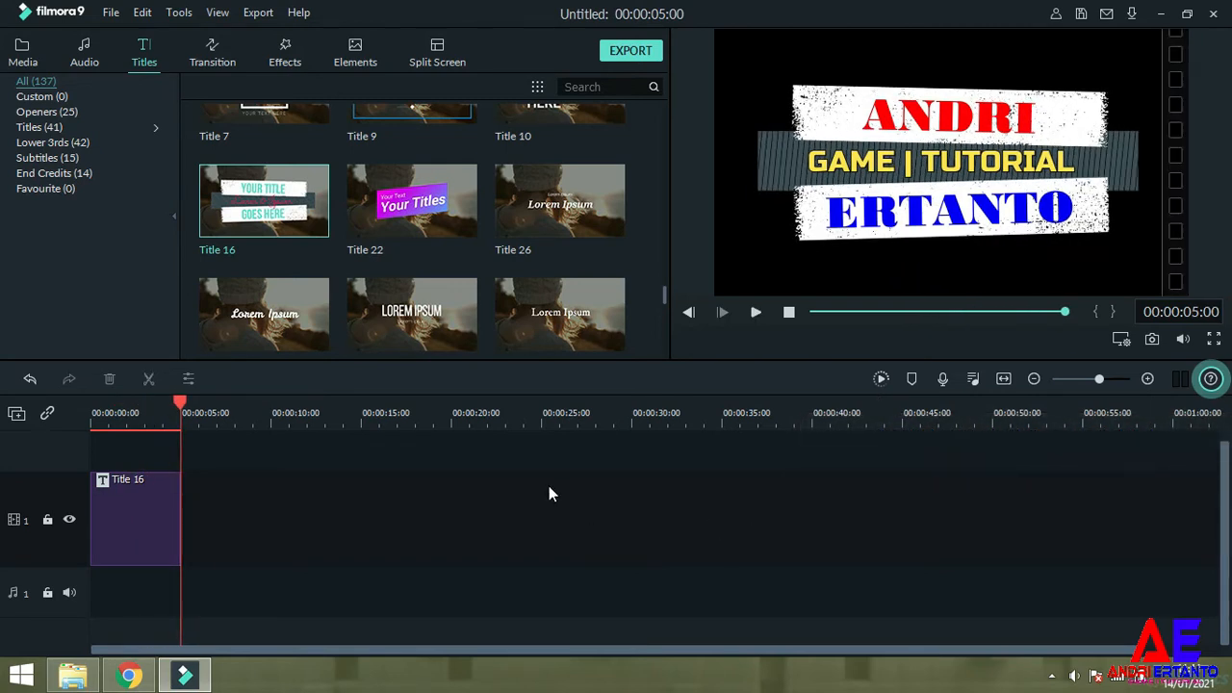
# Add the Title 22 template to the video track directly after Title 16 and open it for editing.
pyautogui.moveTo(467, 211); pyautogui.dragTo(188, 513)
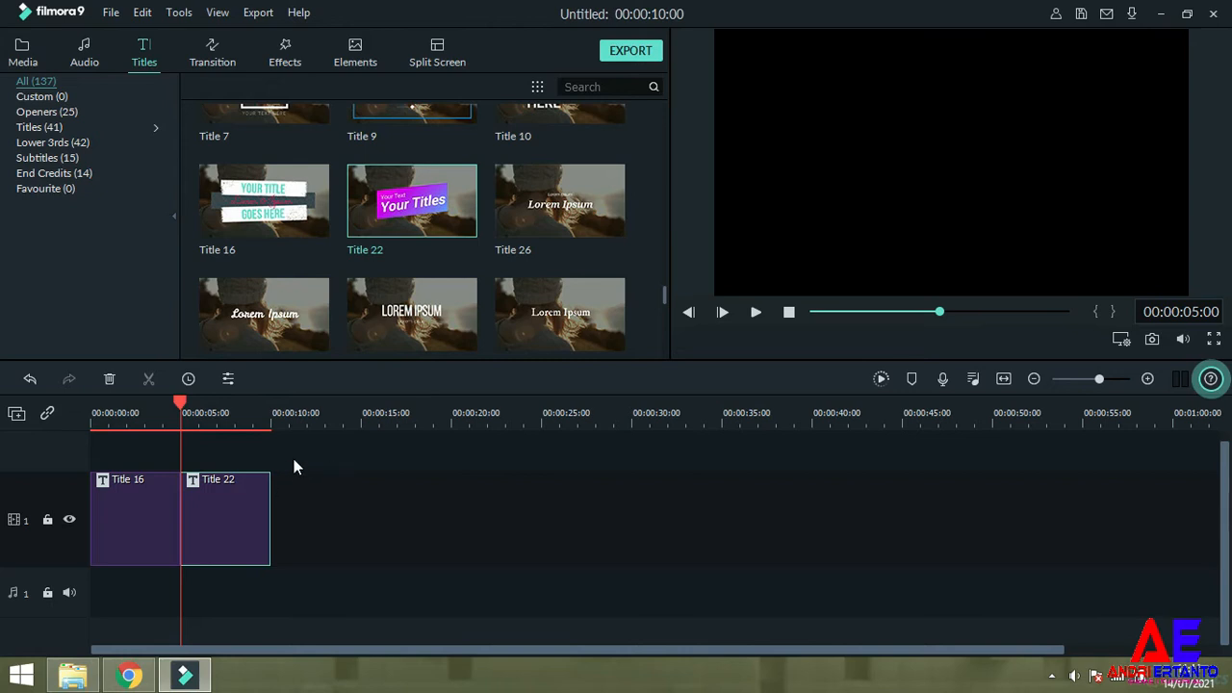
pyautogui.doubleClick(248, 515)
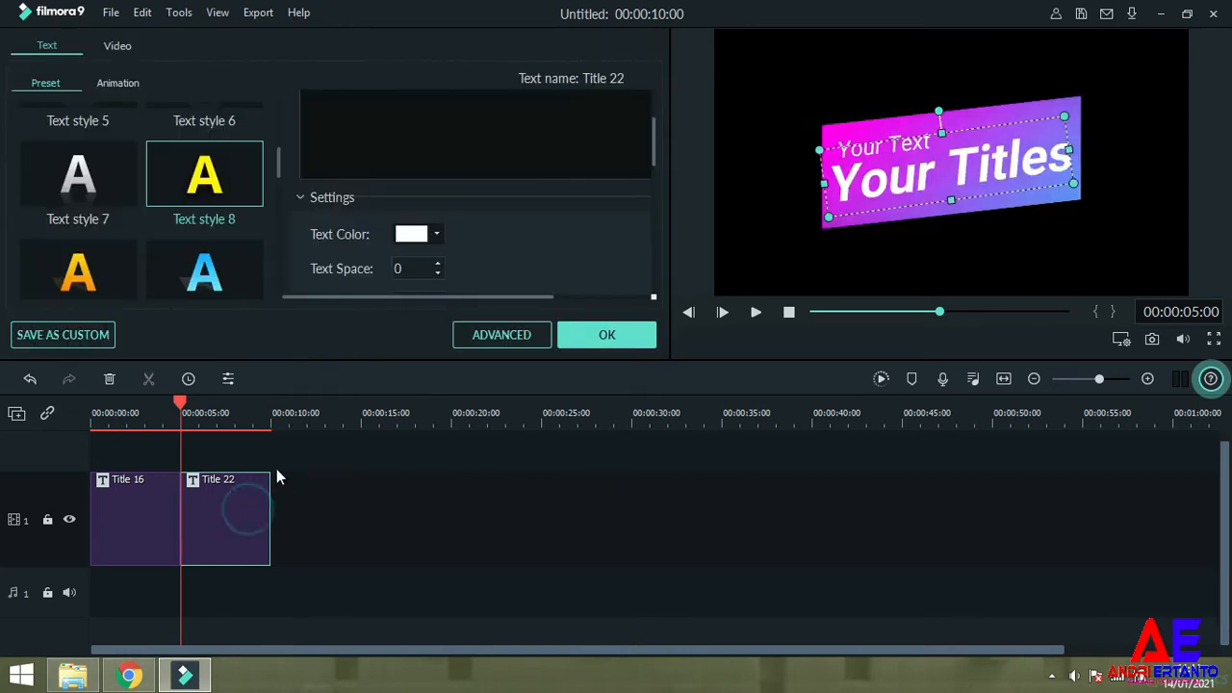
# Clear the small "Your Text" line in Title 22 and accept the title edits.
pyautogui.click(876, 132)
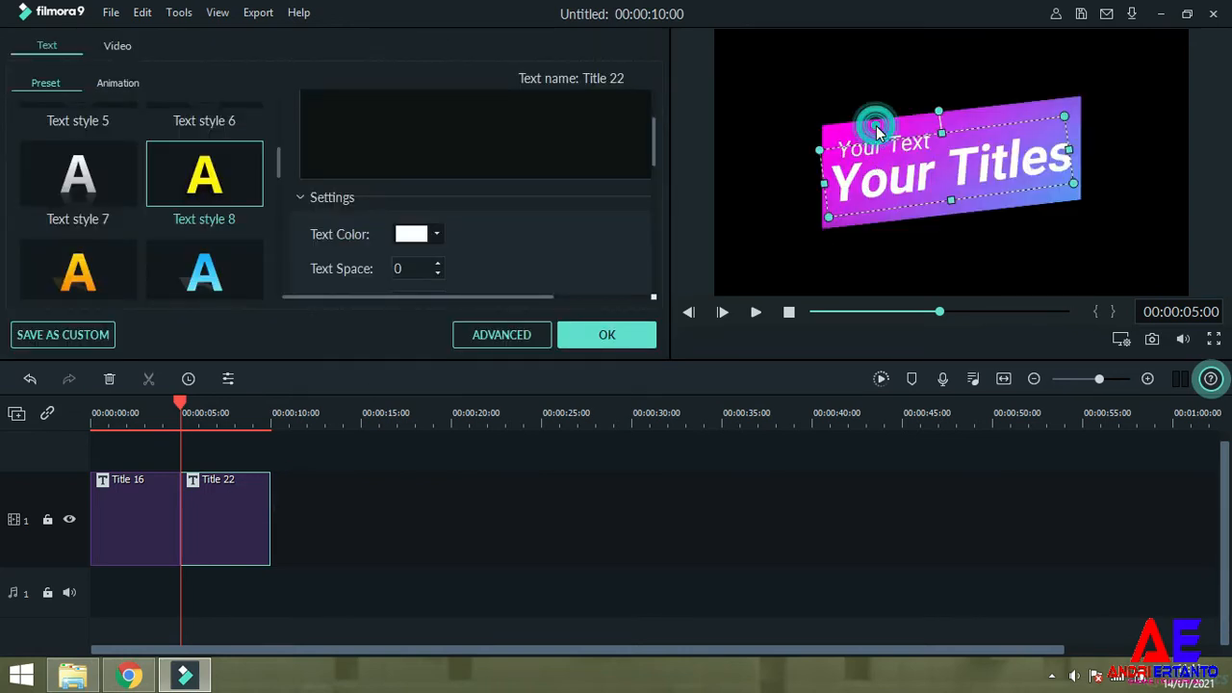
pyautogui.click(883, 141)
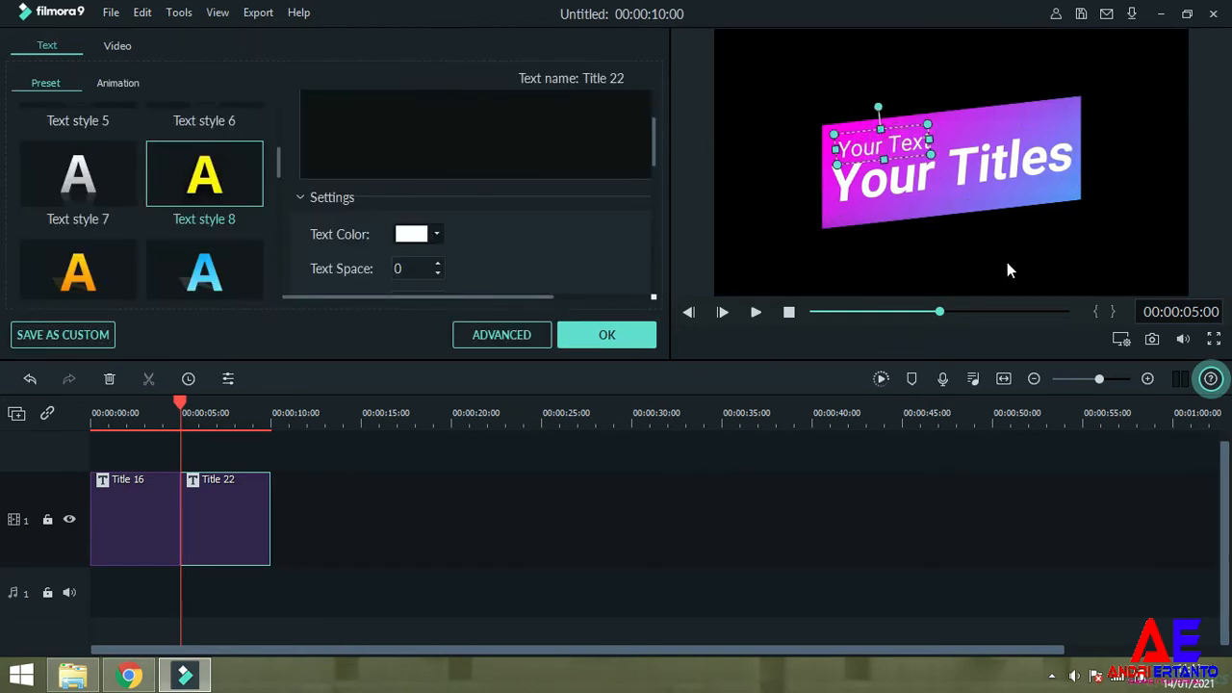
pyautogui.click(914, 150)
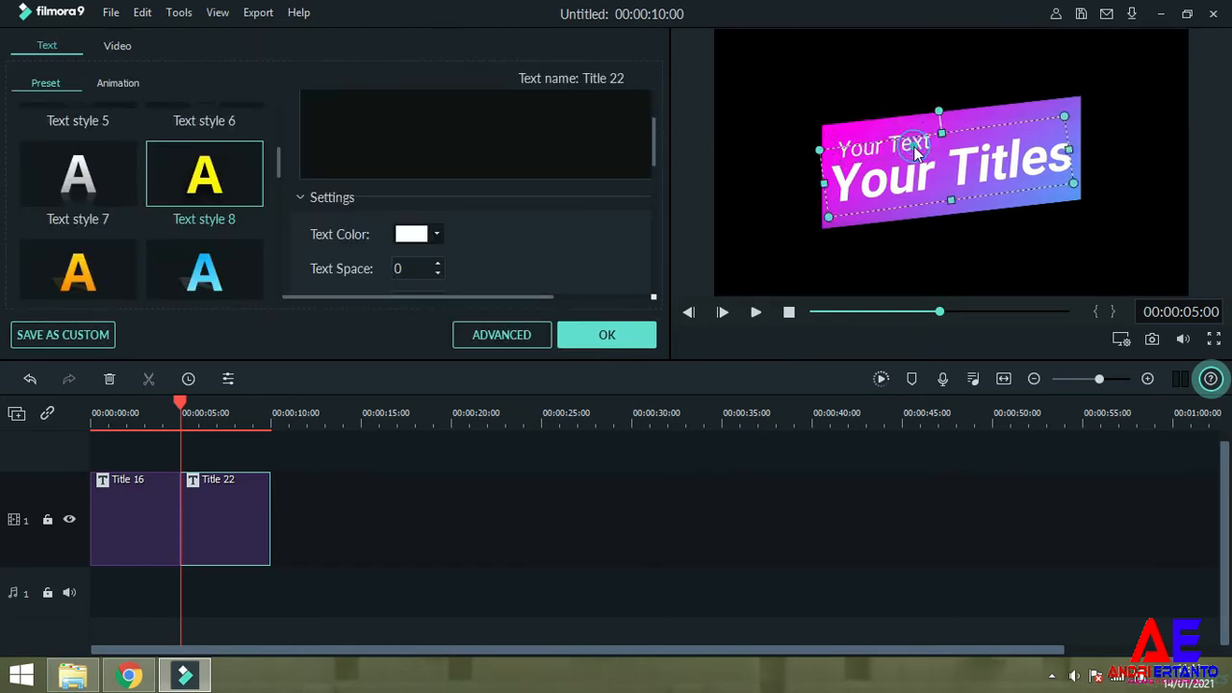
pyautogui.click(901, 144)
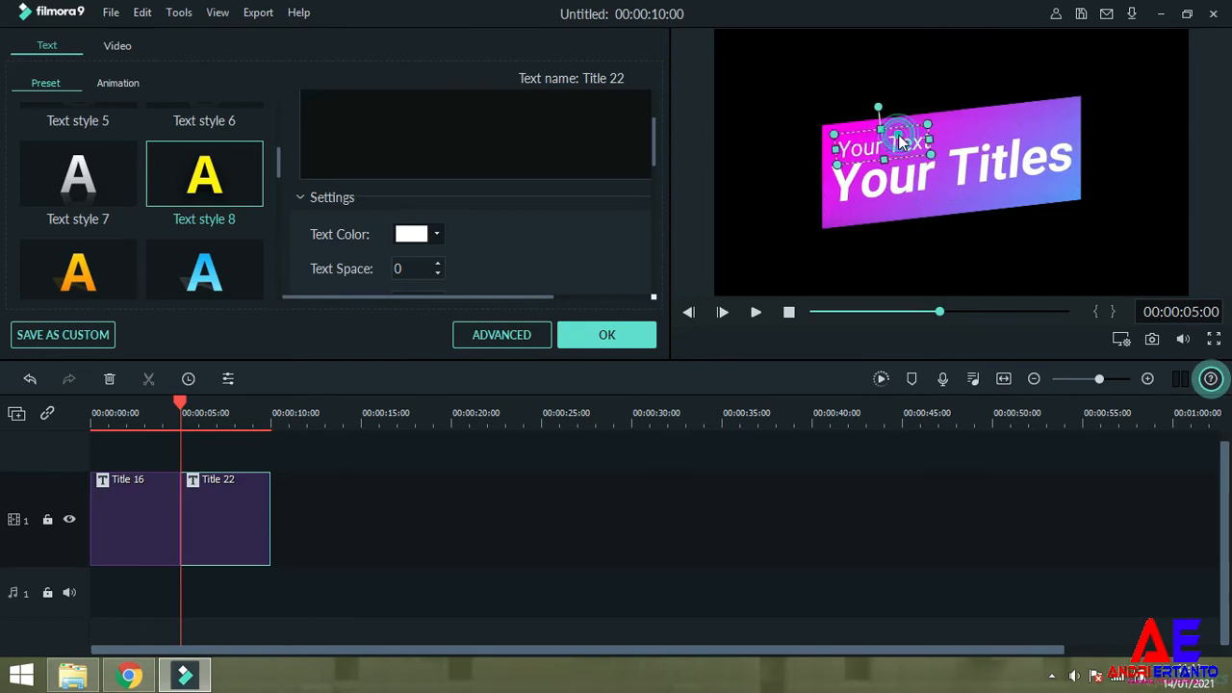
pyautogui.scroll(2, 596, 225)
pyautogui.moveTo(404, 167); pyautogui.dragTo(301, 166)
pyautogui.press('BackSpace')
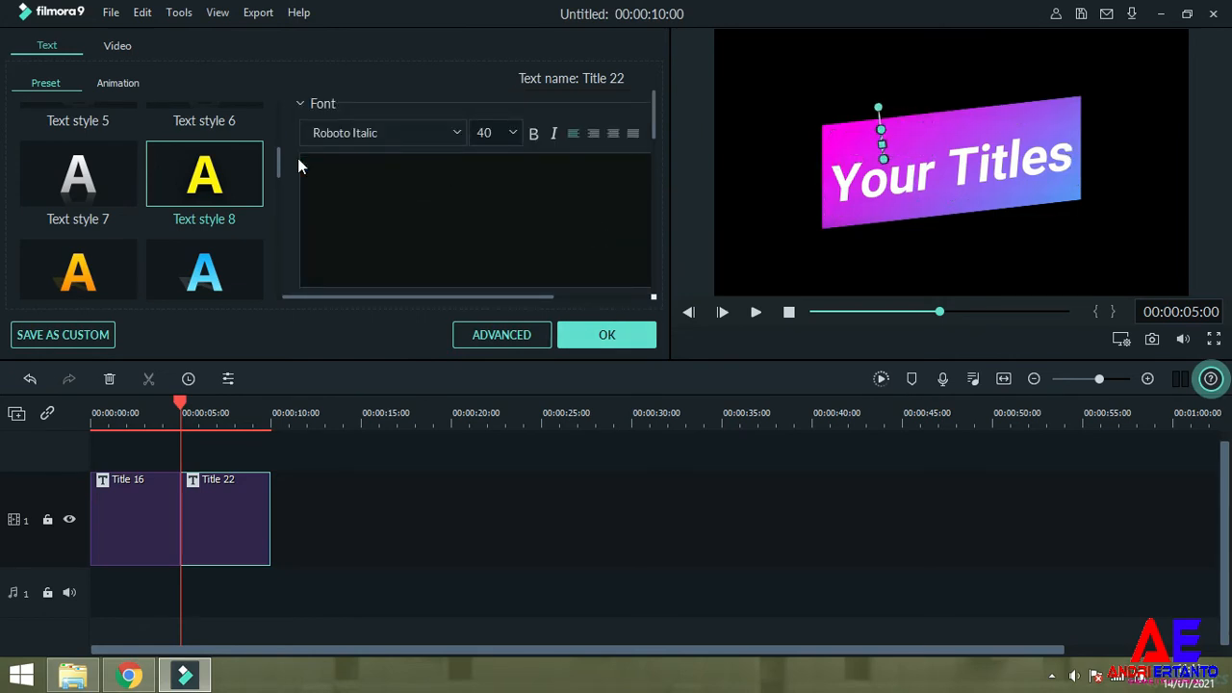
pyautogui.click(577, 342)
# Nudge the "Your Titles" line slightly upward to centre it within the gradient banner.
pyautogui.click(952, 189)
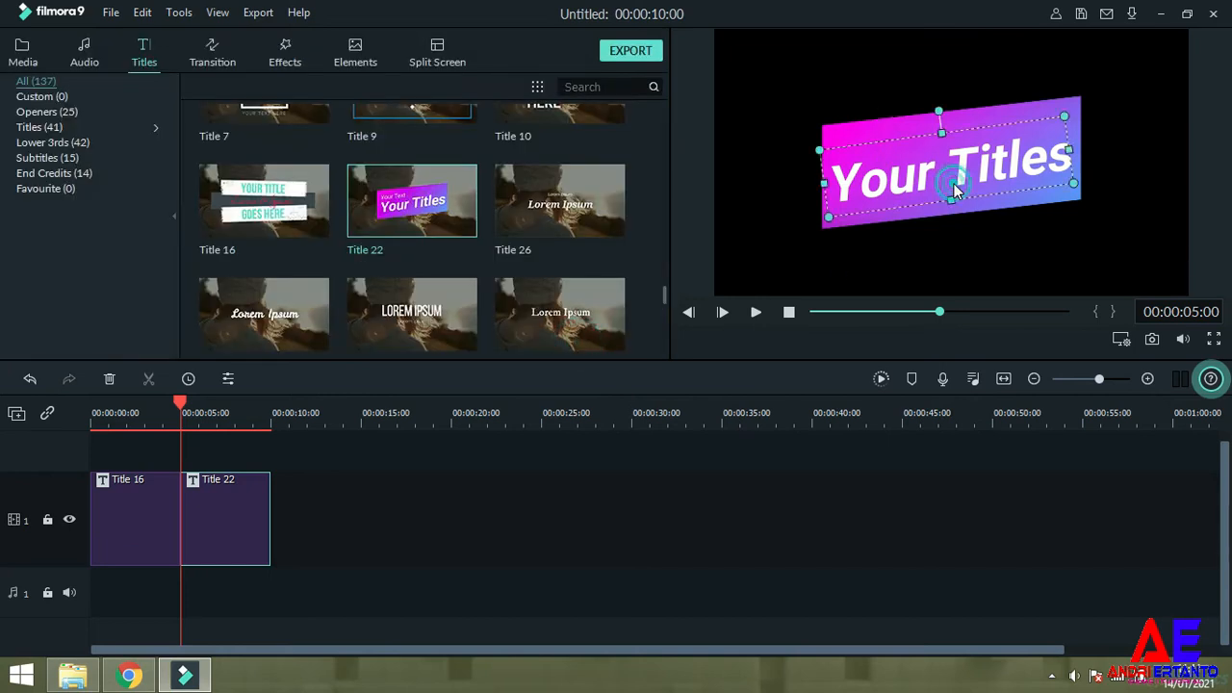
pyautogui.press('Up')
pyautogui.press('Up')
pyautogui.press('Up')
pyautogui.press('Up')
pyautogui.press('Up')
pyautogui.press('Up')
pyautogui.press('Up')
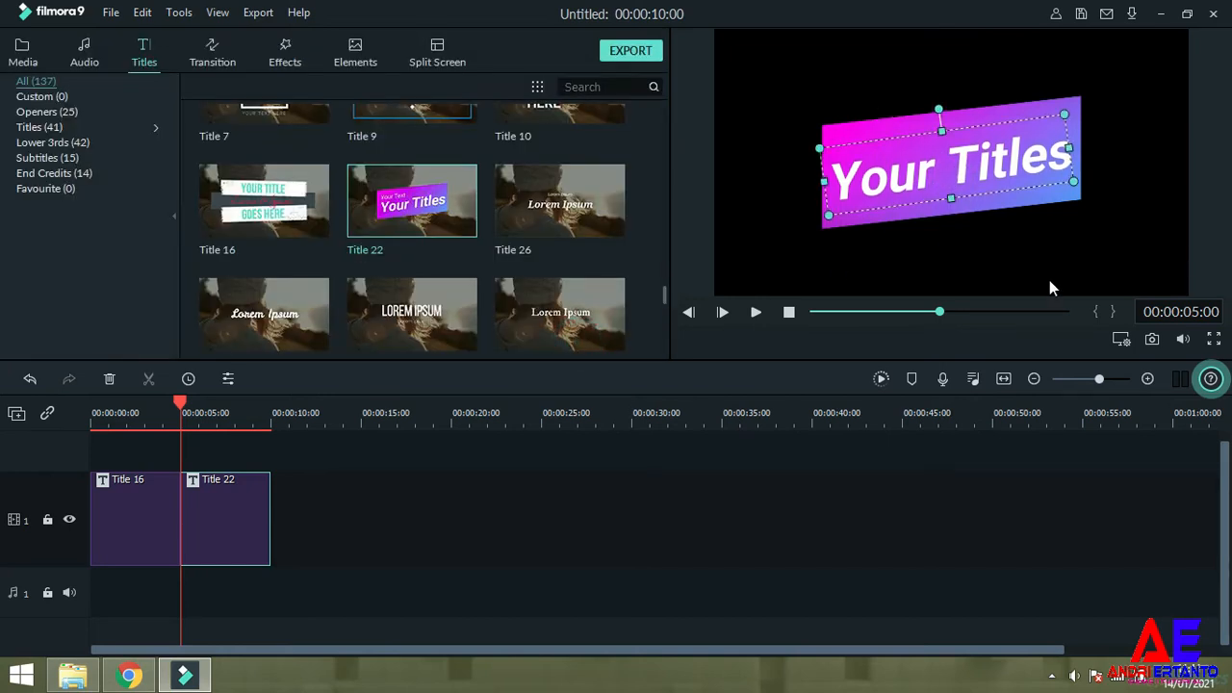
pyautogui.press('Up')
pyautogui.press('Up')
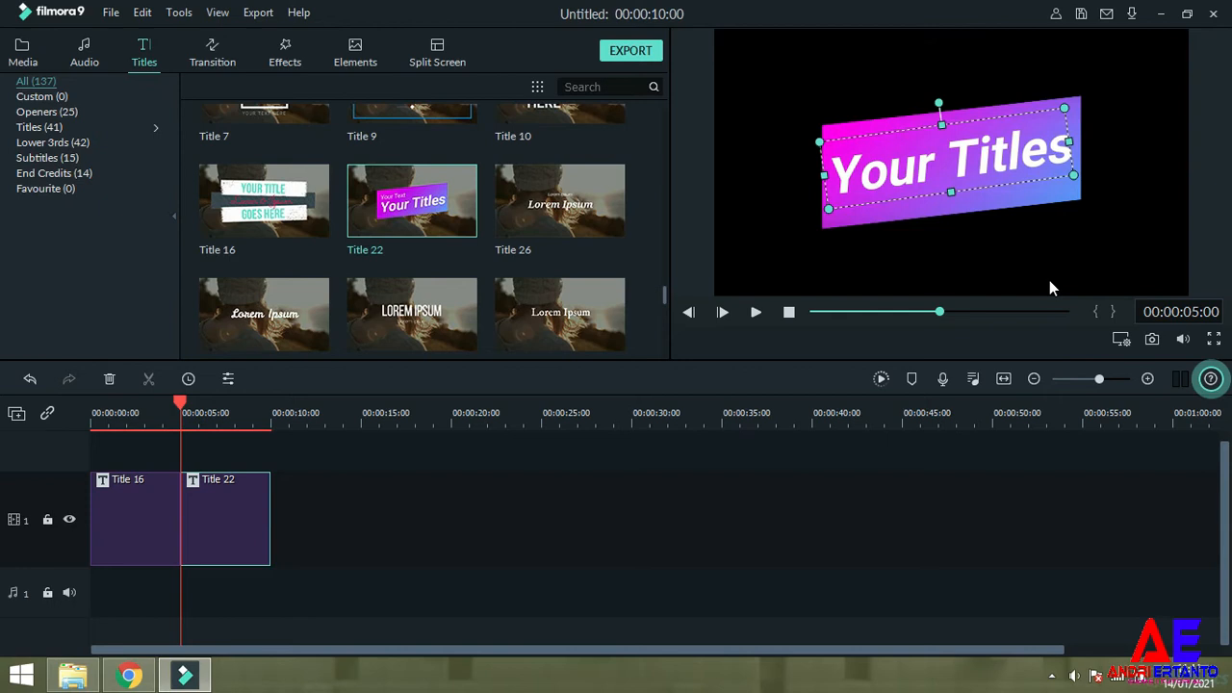
# Replace the "Your Titles" text in Title 22 with "SUBSCRIBE".
pyautogui.doubleClick(972, 150)
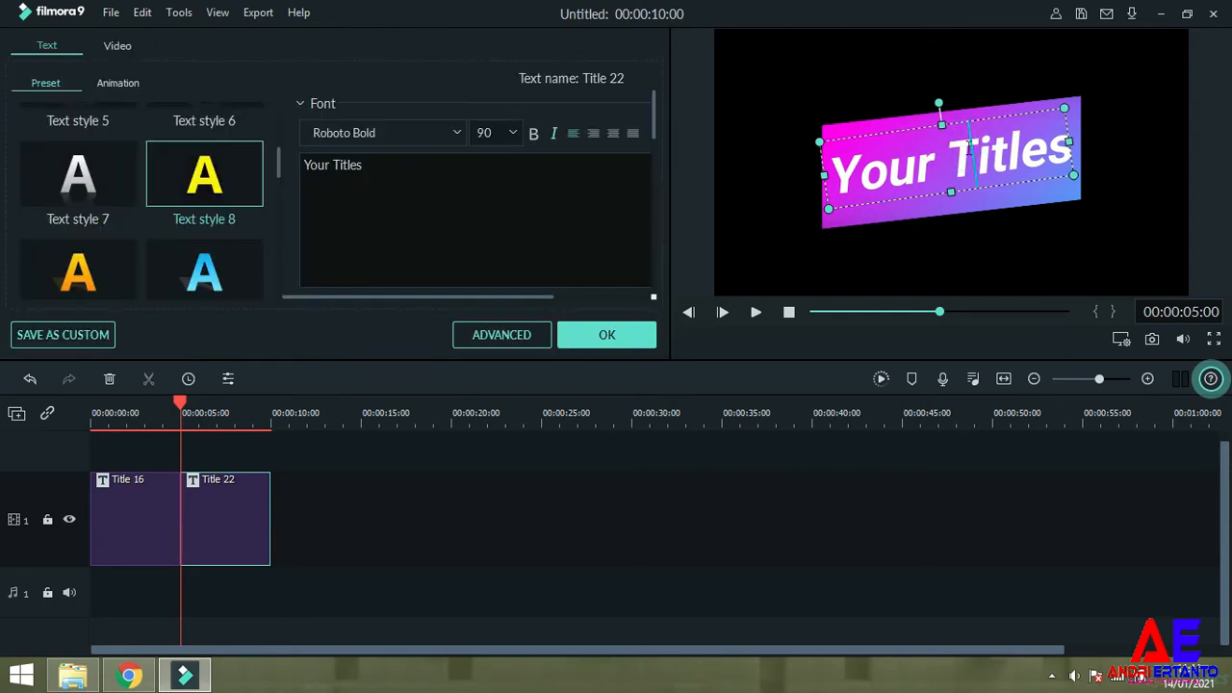
pyautogui.moveTo(374, 165); pyautogui.dragTo(278, 159)
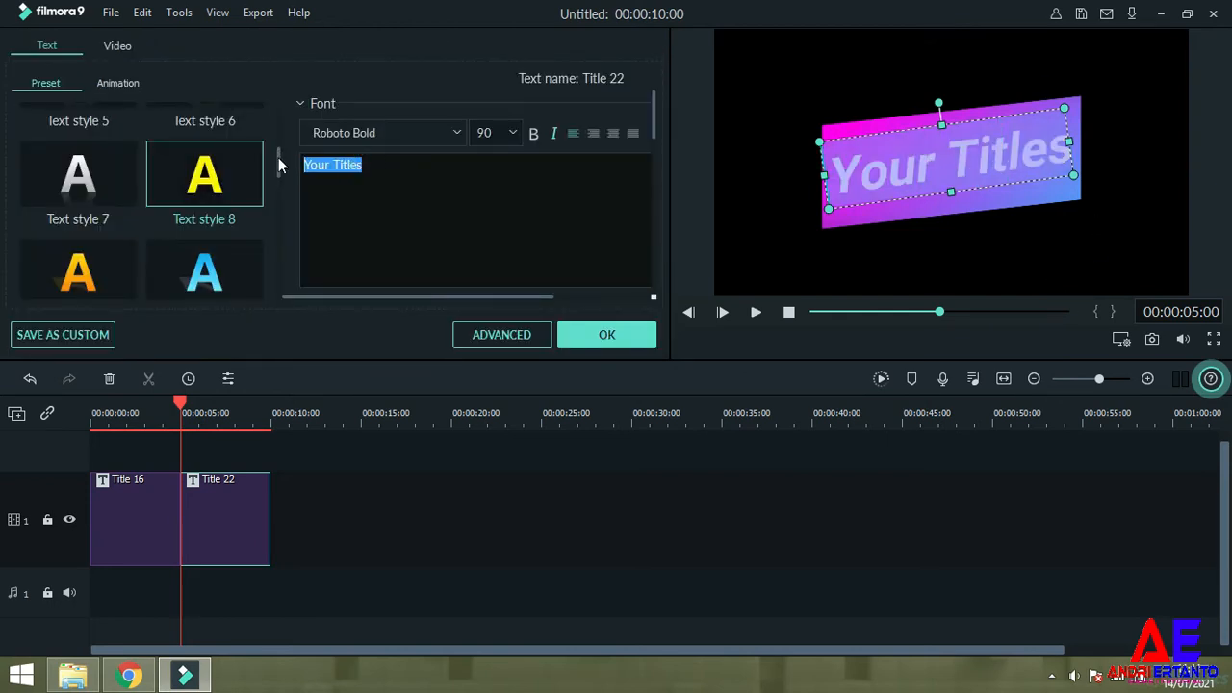
pyautogui.write('SUBS')
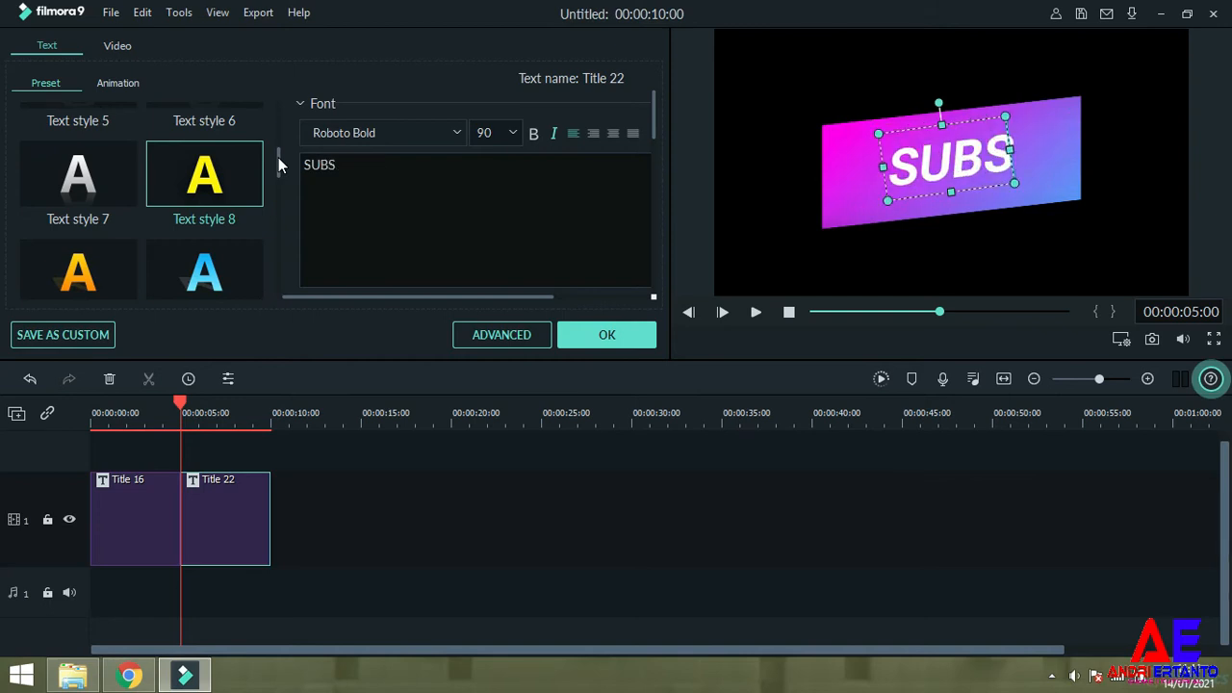
pyautogui.write('CRIBE')
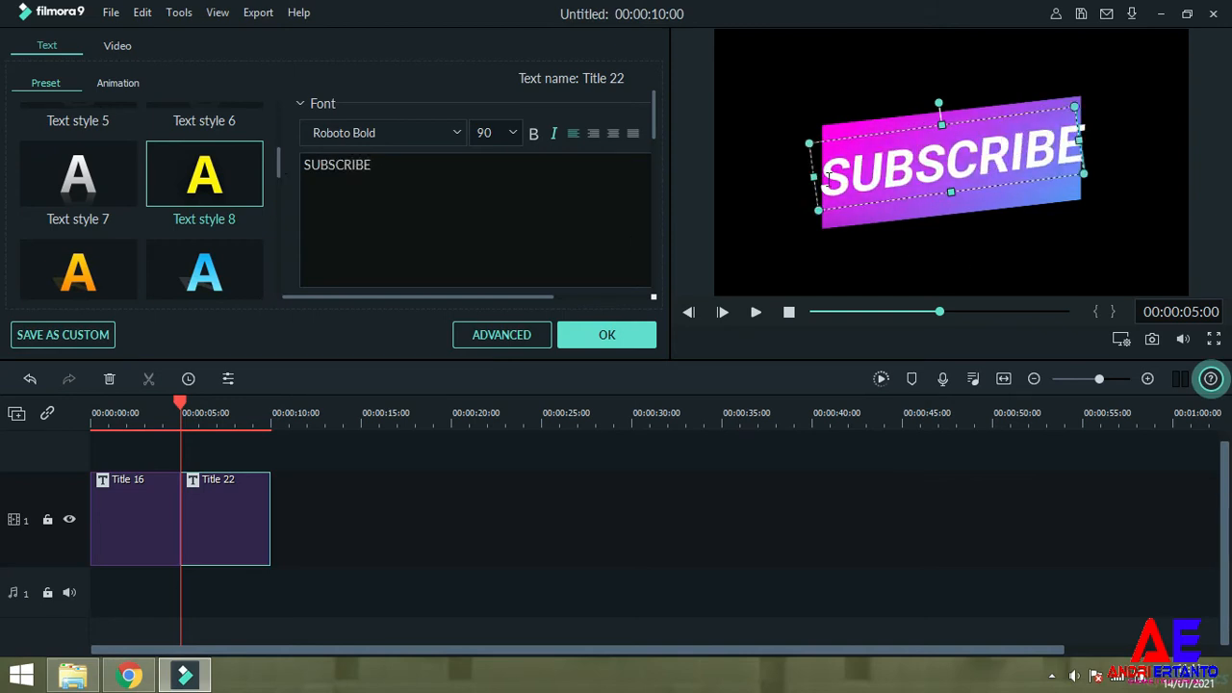
# Select the whole "SUBSCRIBE" text and try the Bauhaus 93 font on it.
pyautogui.moveTo(828, 177); pyautogui.dragTo(1082, 129)
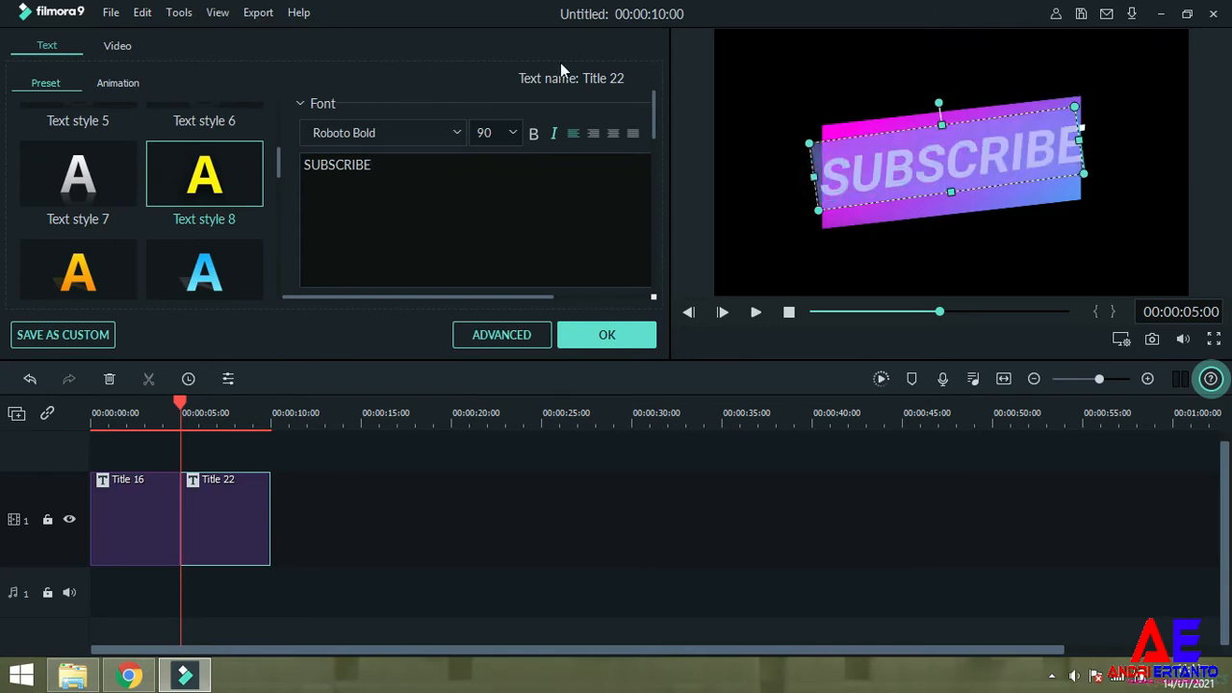
pyautogui.doubleClick(375, 165)
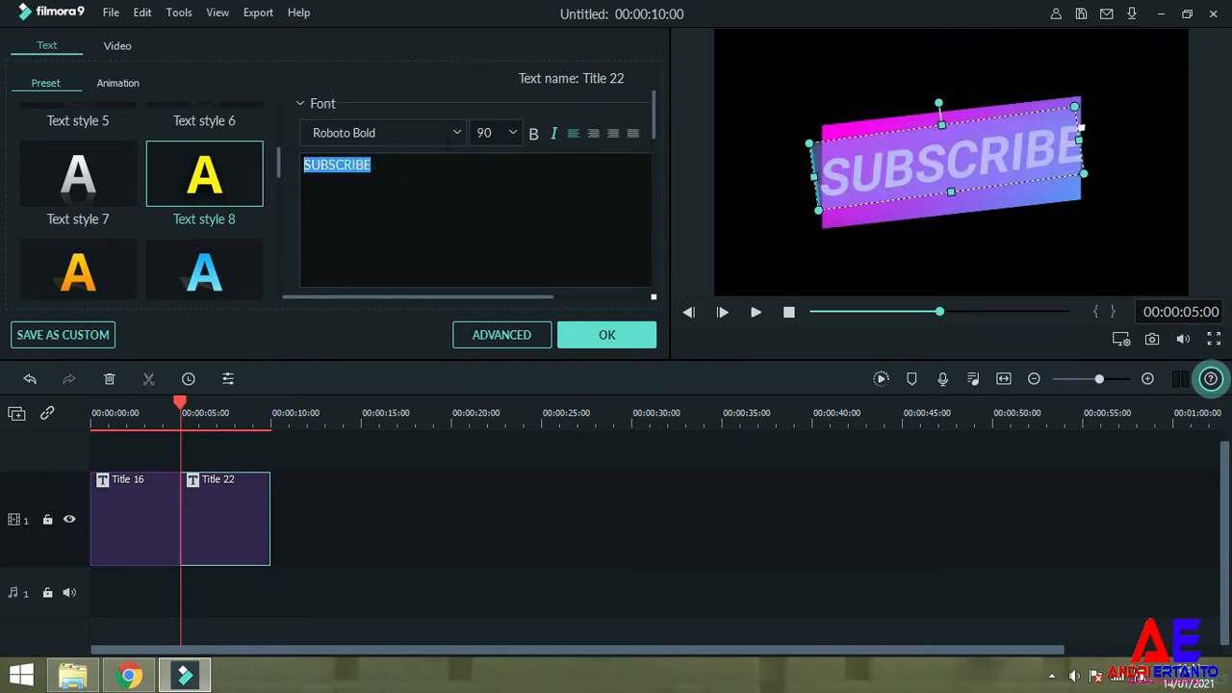
pyautogui.click(449, 135)
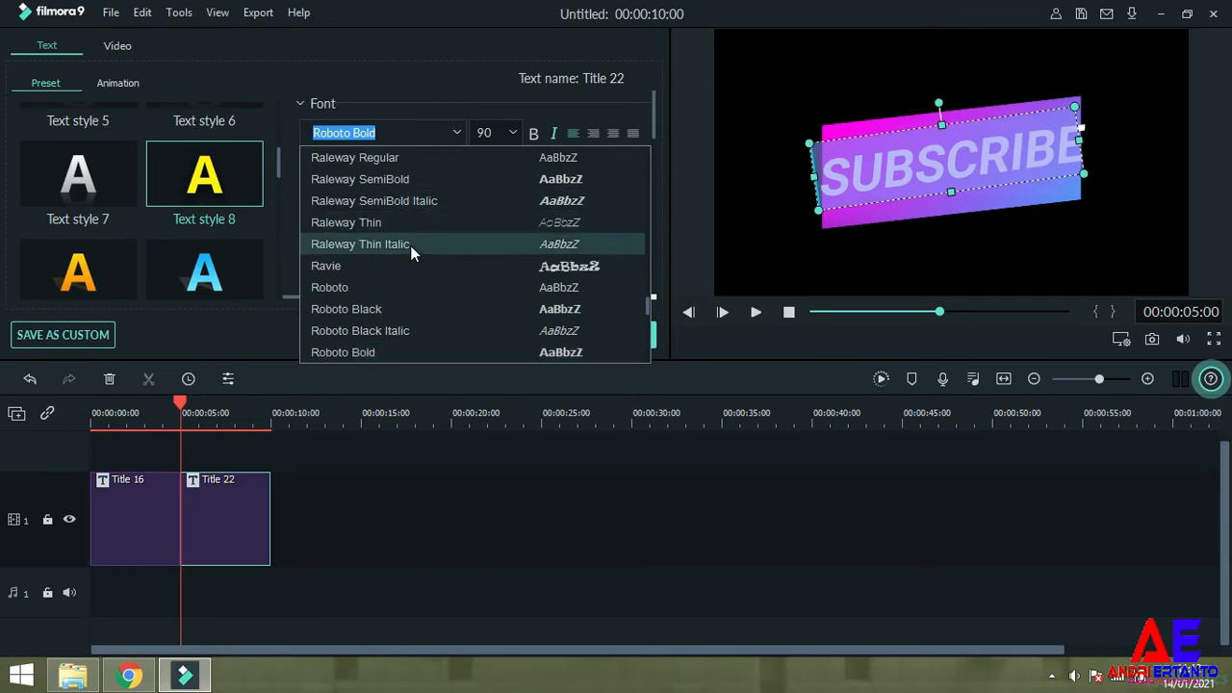
pyautogui.scroll(10, 643, 178)
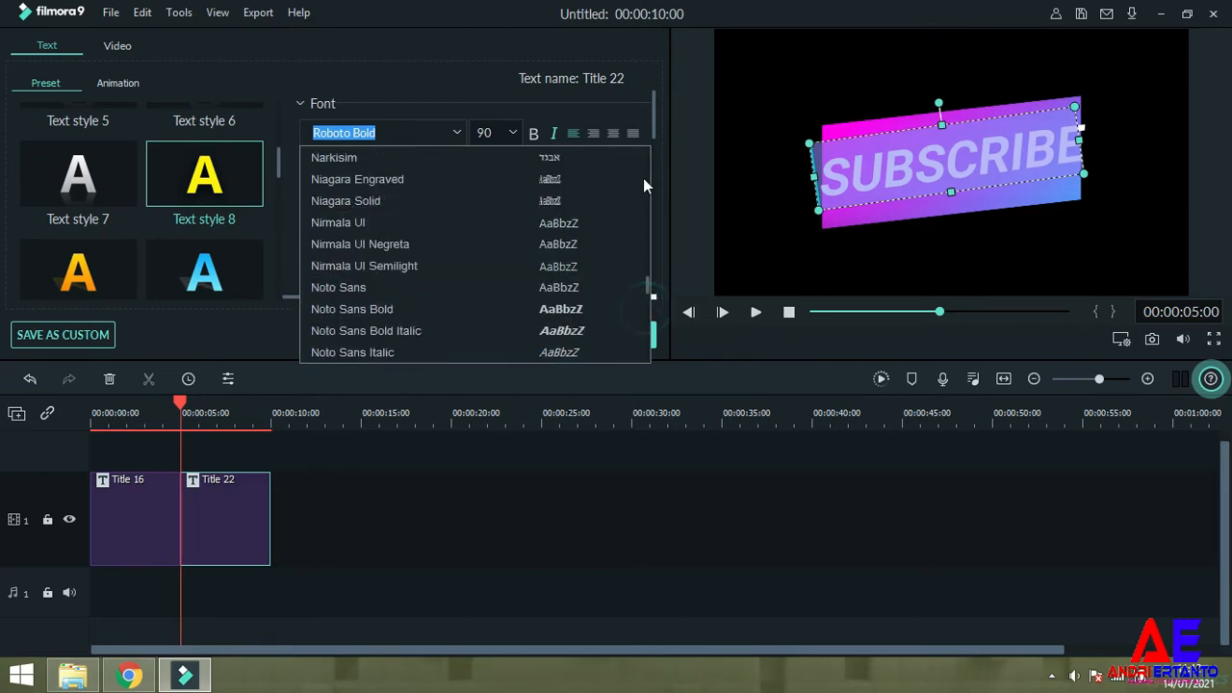
pyautogui.scroll(15, 643, 178)
pyautogui.scroll(10, 643, 174)
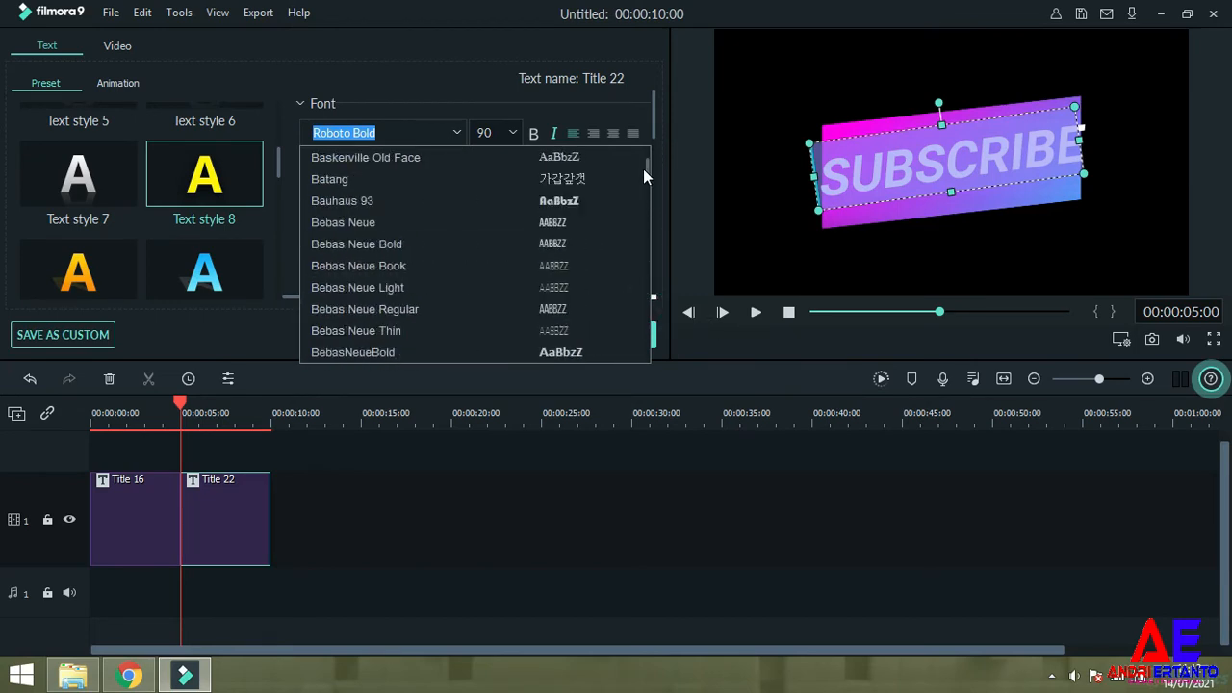
pyautogui.click(560, 202)
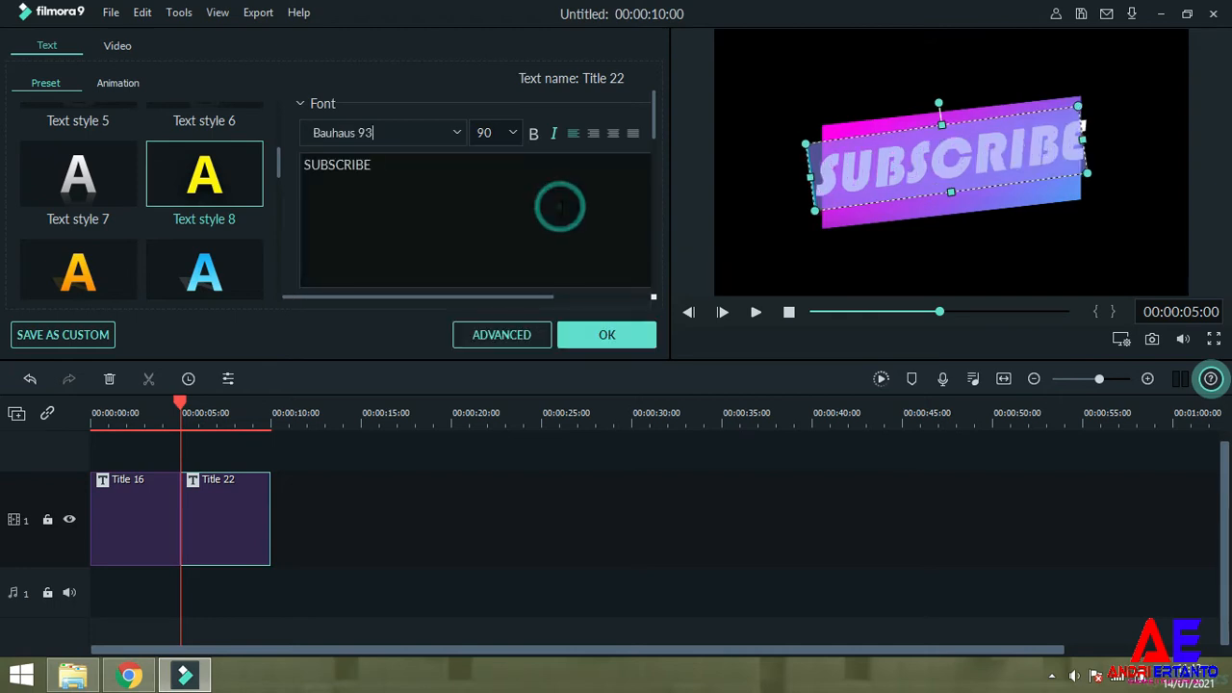
# Reduce the "SUBSCRIBE" text's font size, trying 68 and settling on 72.
pyautogui.click(513, 132)
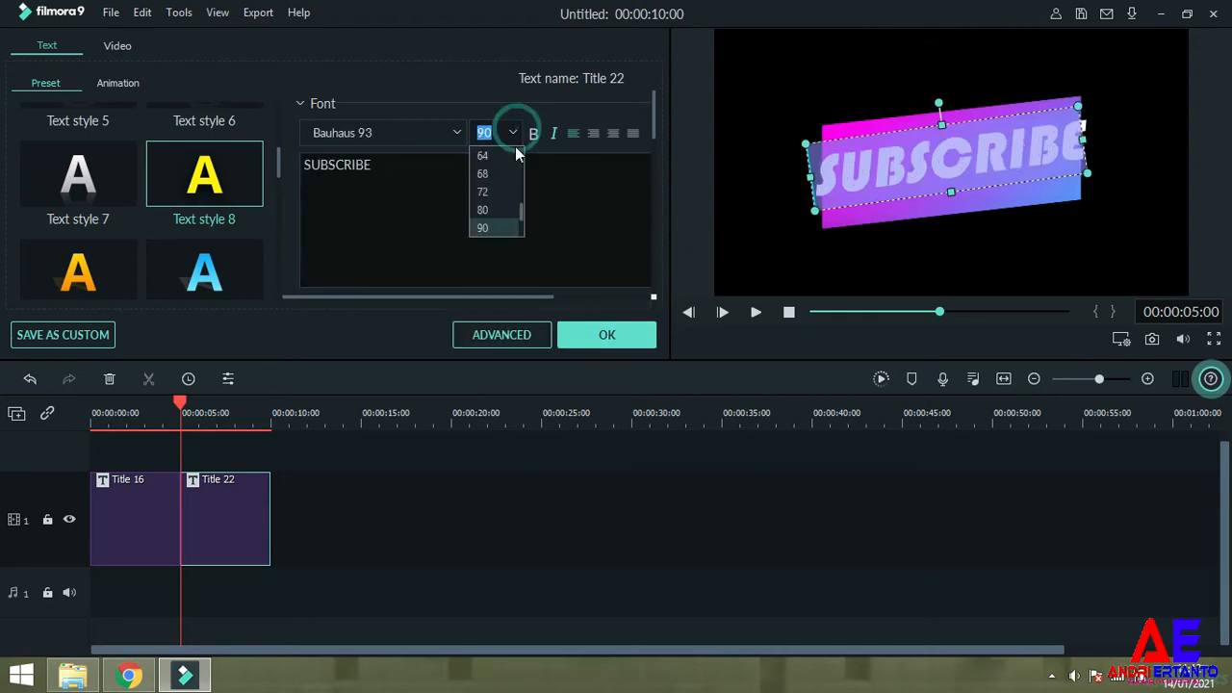
pyautogui.click(507, 176)
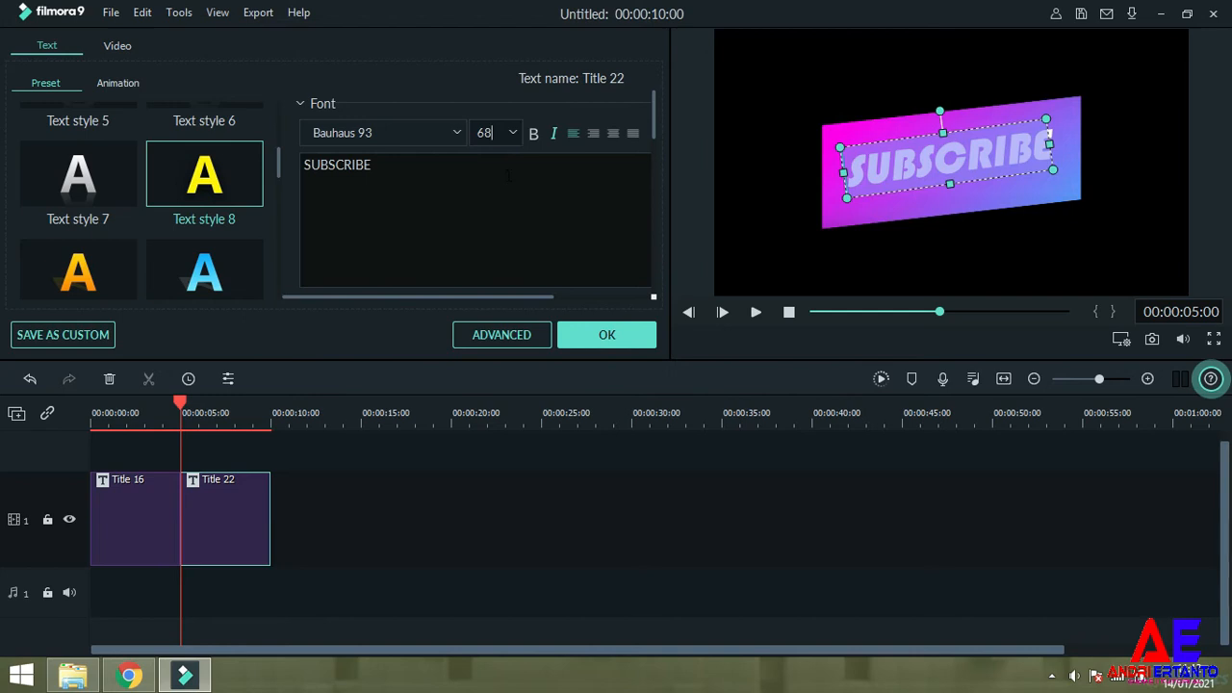
pyautogui.click(512, 132)
pyautogui.click(502, 195)
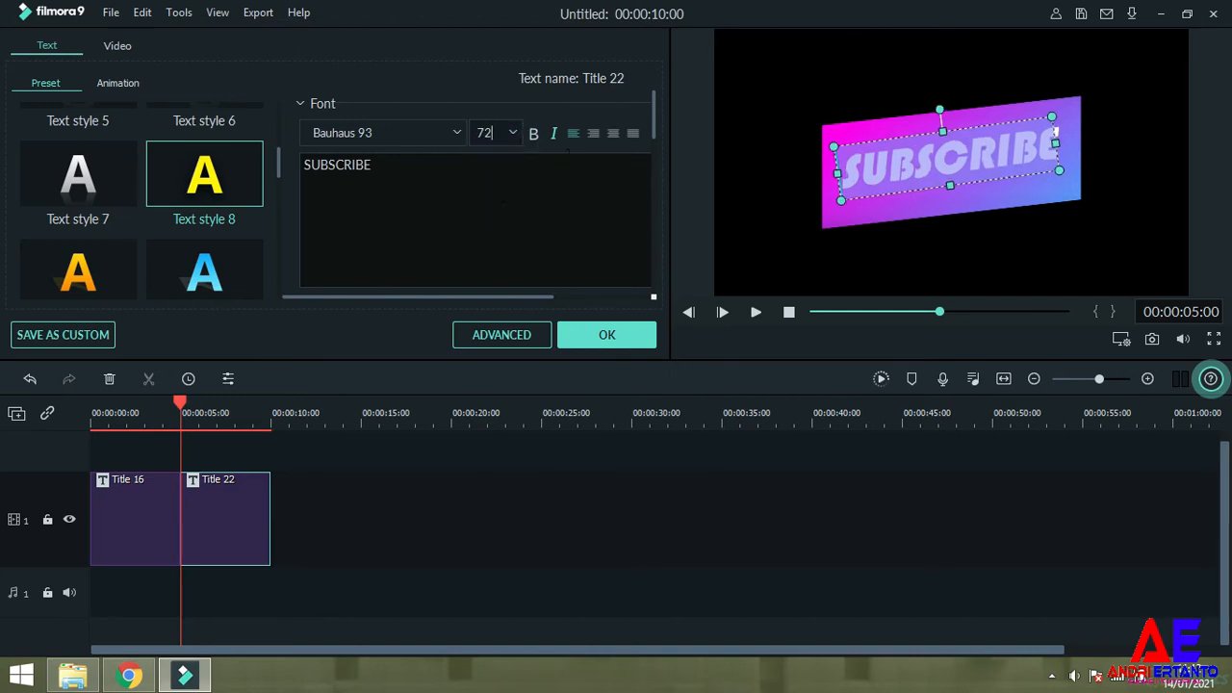
# Try the Arial Rounded MT Bold font on the "SUBSCRIBE" text.
pyautogui.click(461, 133)
pyautogui.scroll(3, 568, 266)
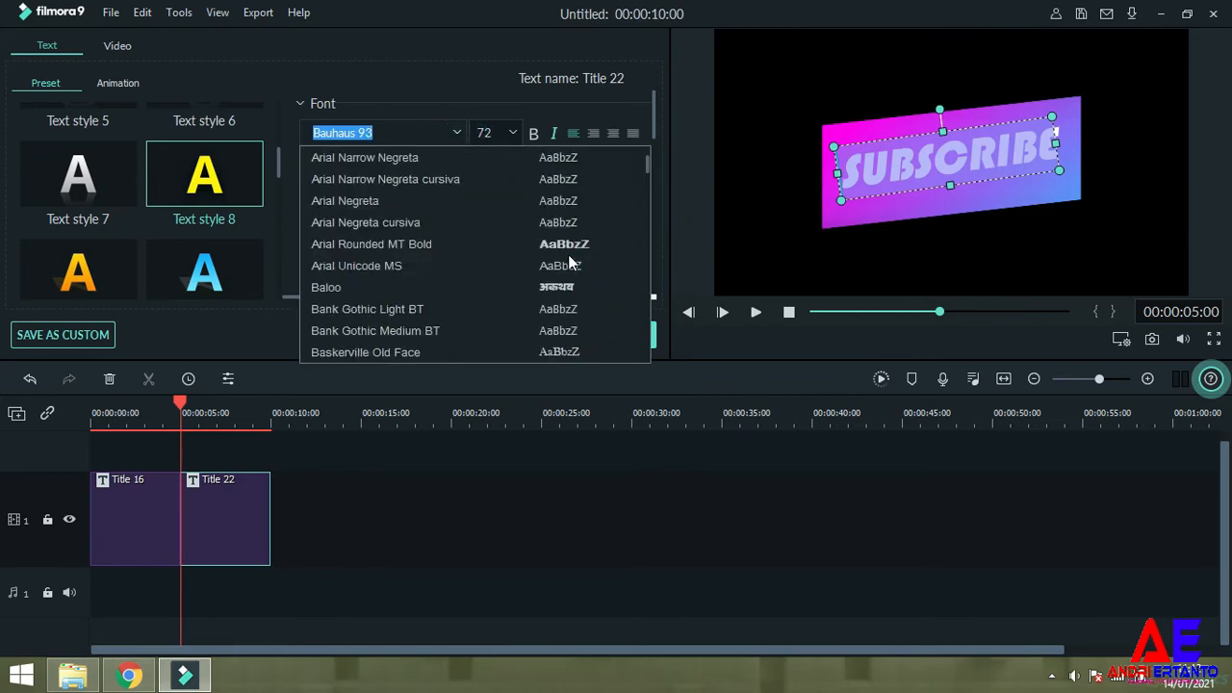
pyautogui.click(566, 250)
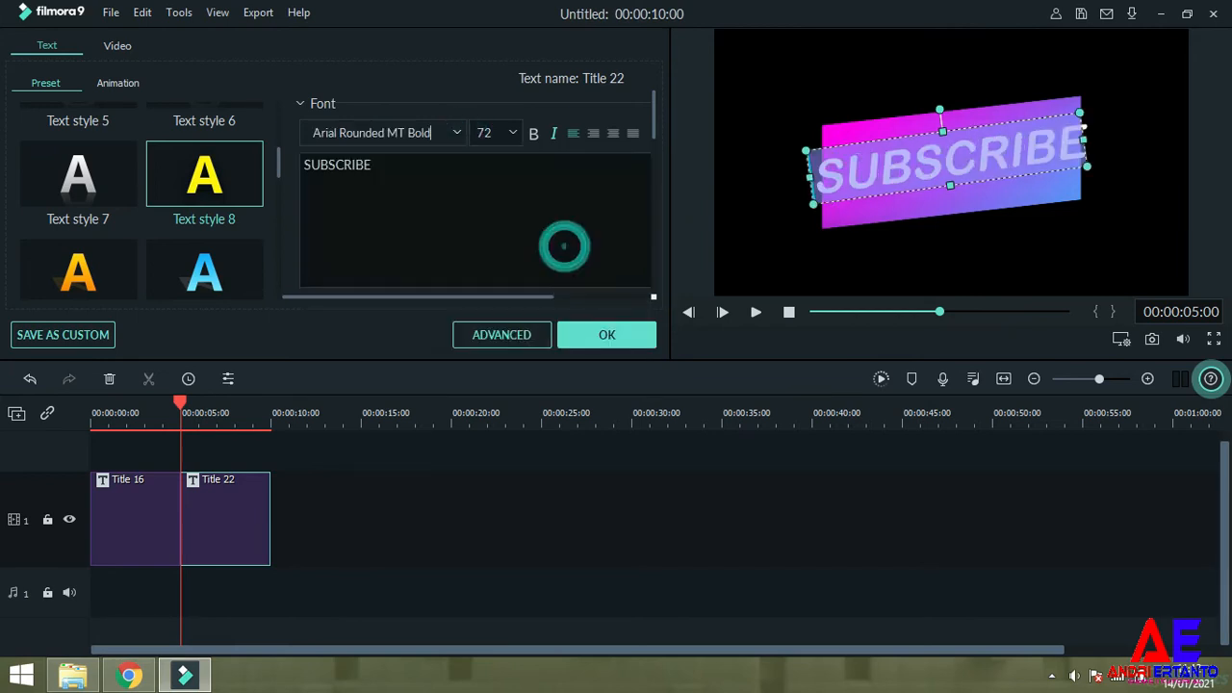
# Change the "SUBSCRIBE" text's font to Bodoni MT Black.
pyautogui.click(456, 135)
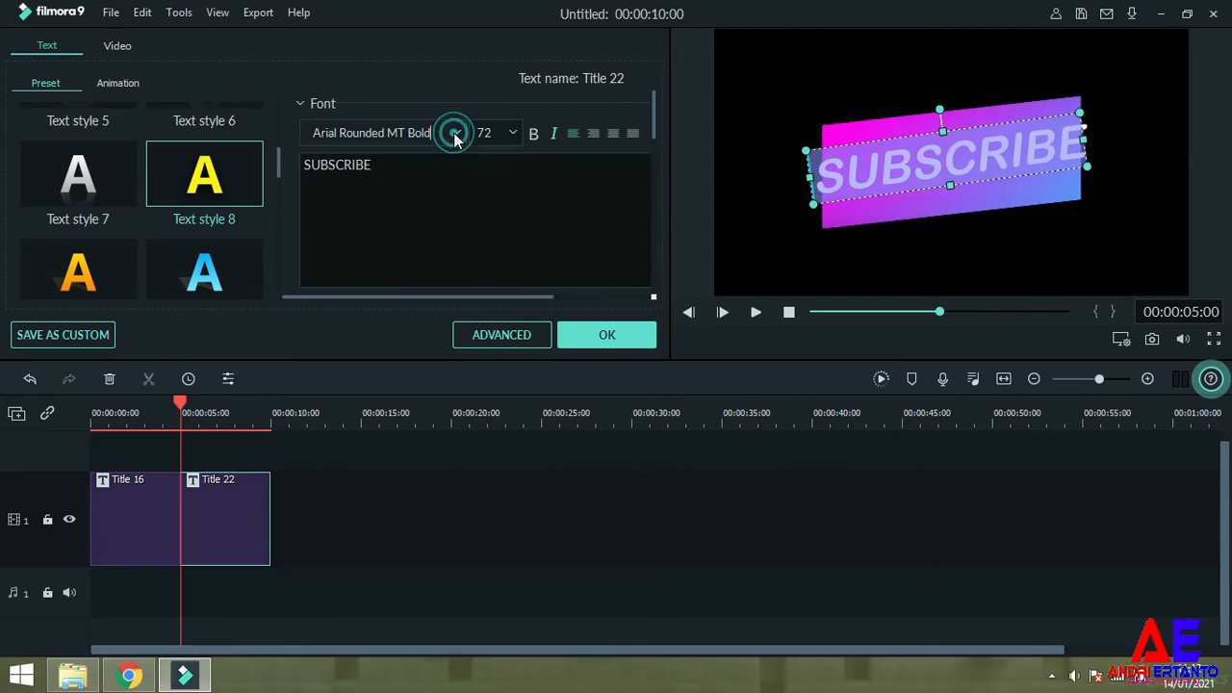
pyautogui.scroll(-3, 490, 261)
pyautogui.scroll(-4, 490, 266)
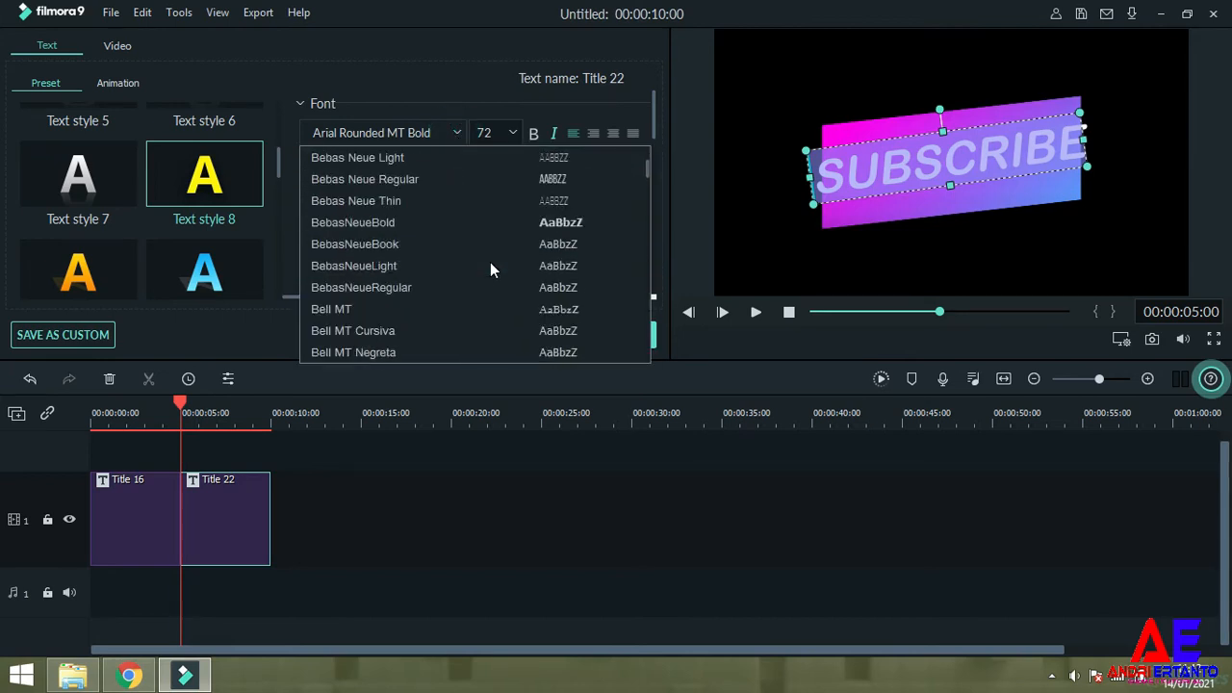
pyautogui.click(480, 310)
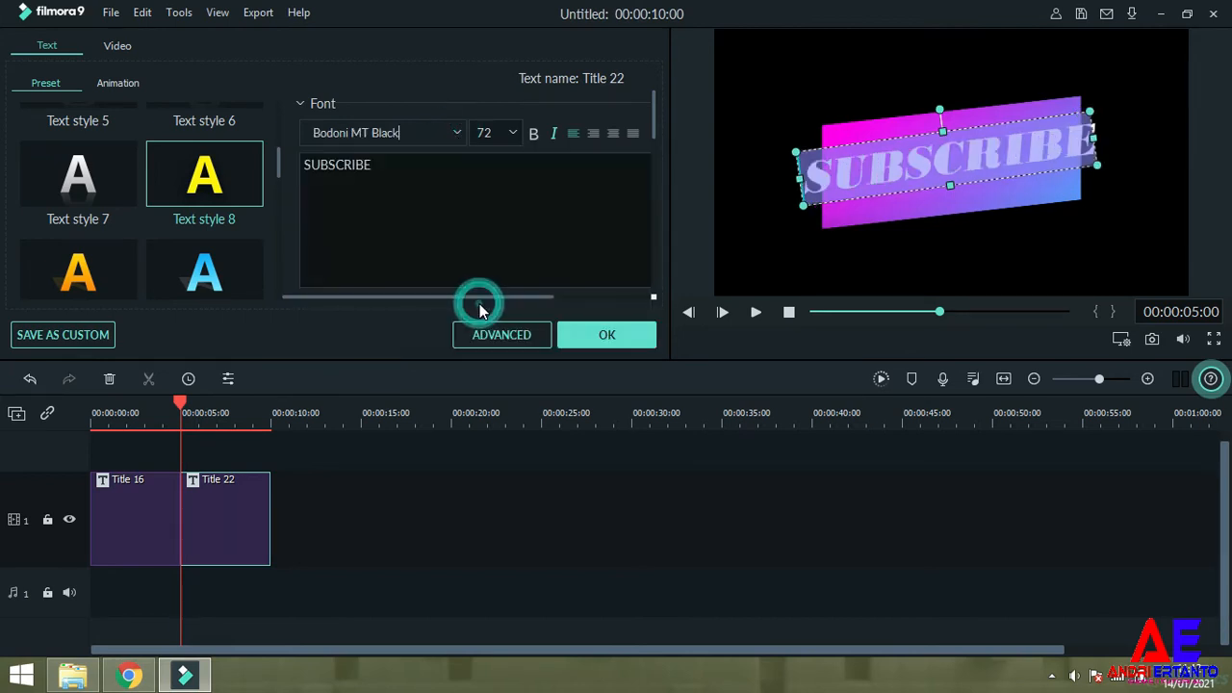
# Reduce the "SUBSCRIBE" text's font size in stages through 68, 64 and 62 to 56.
pyautogui.click(512, 132)
pyautogui.click(490, 176)
pyautogui.click(513, 135)
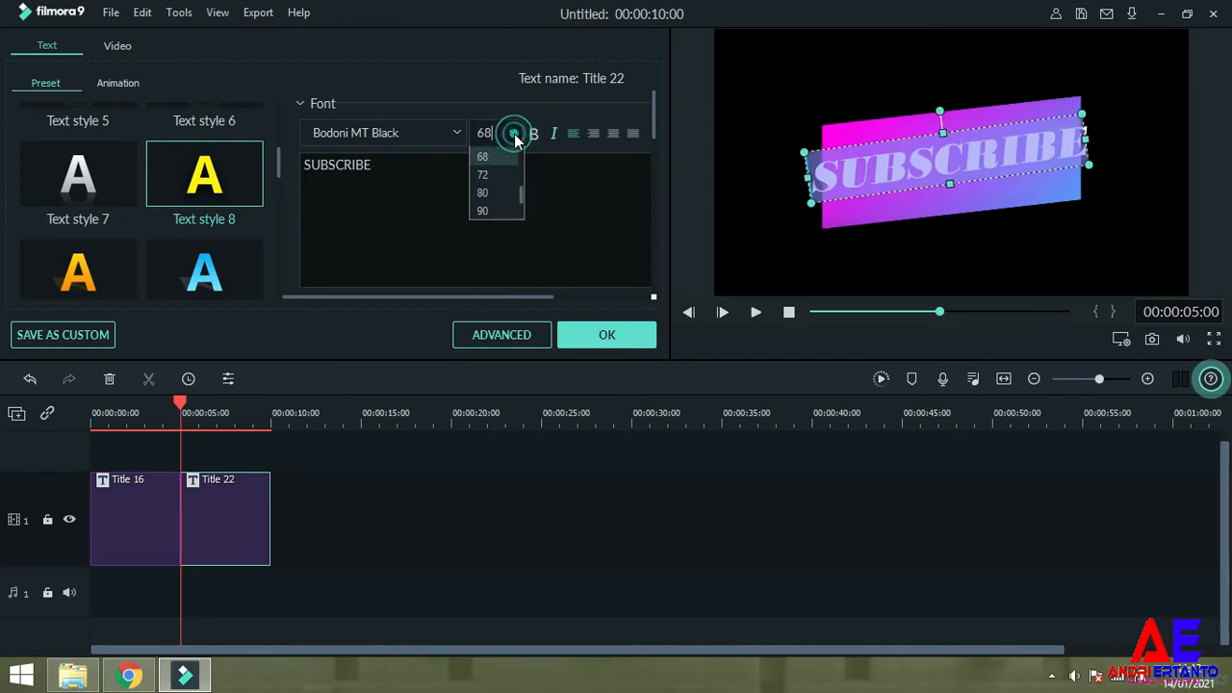
pyautogui.click(504, 155)
pyautogui.click(509, 132)
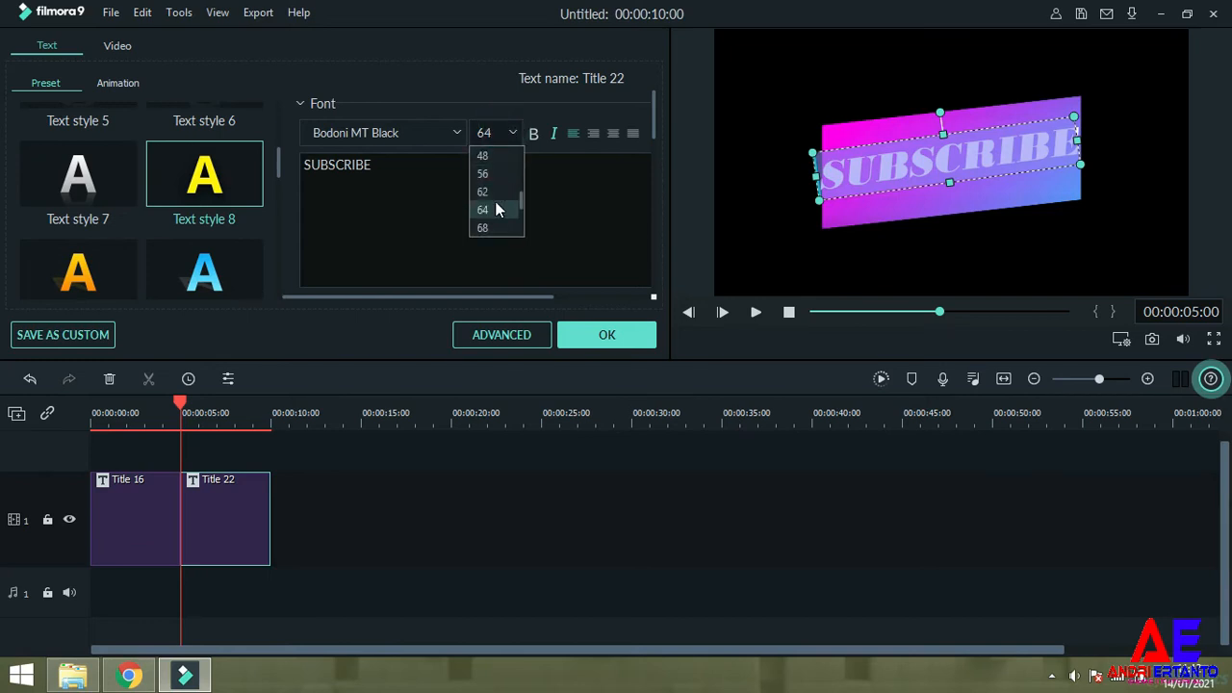
pyautogui.click(486, 192)
pyautogui.click(513, 133)
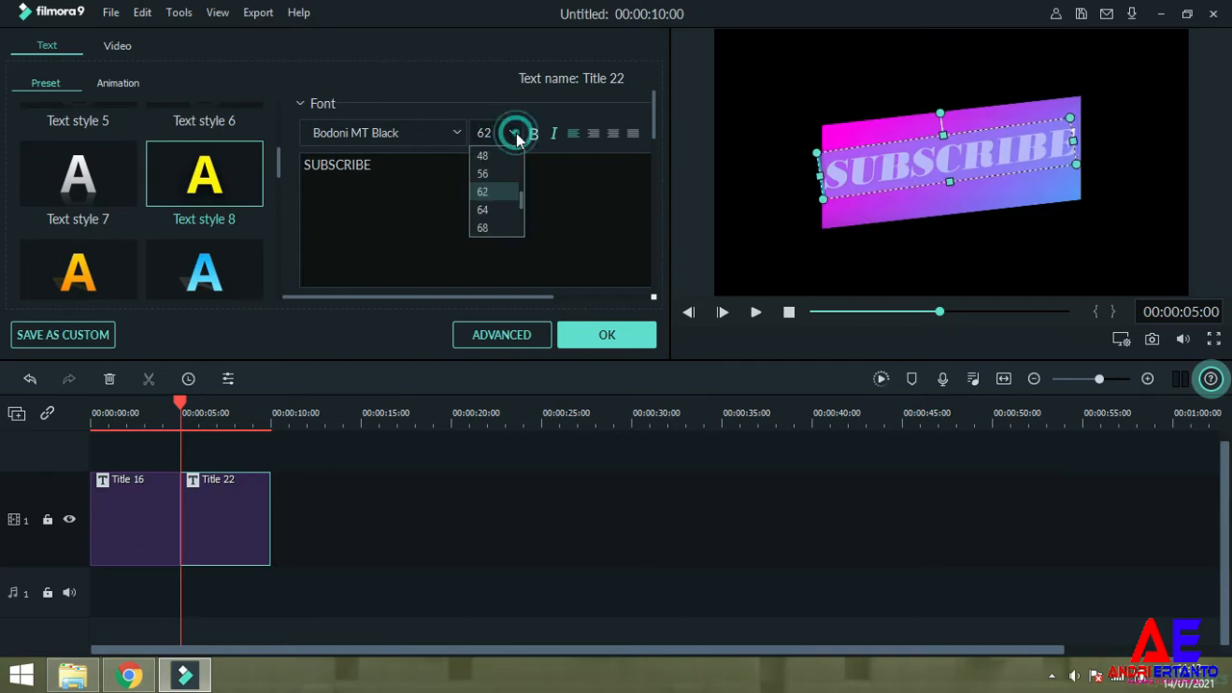
pyautogui.click(506, 169)
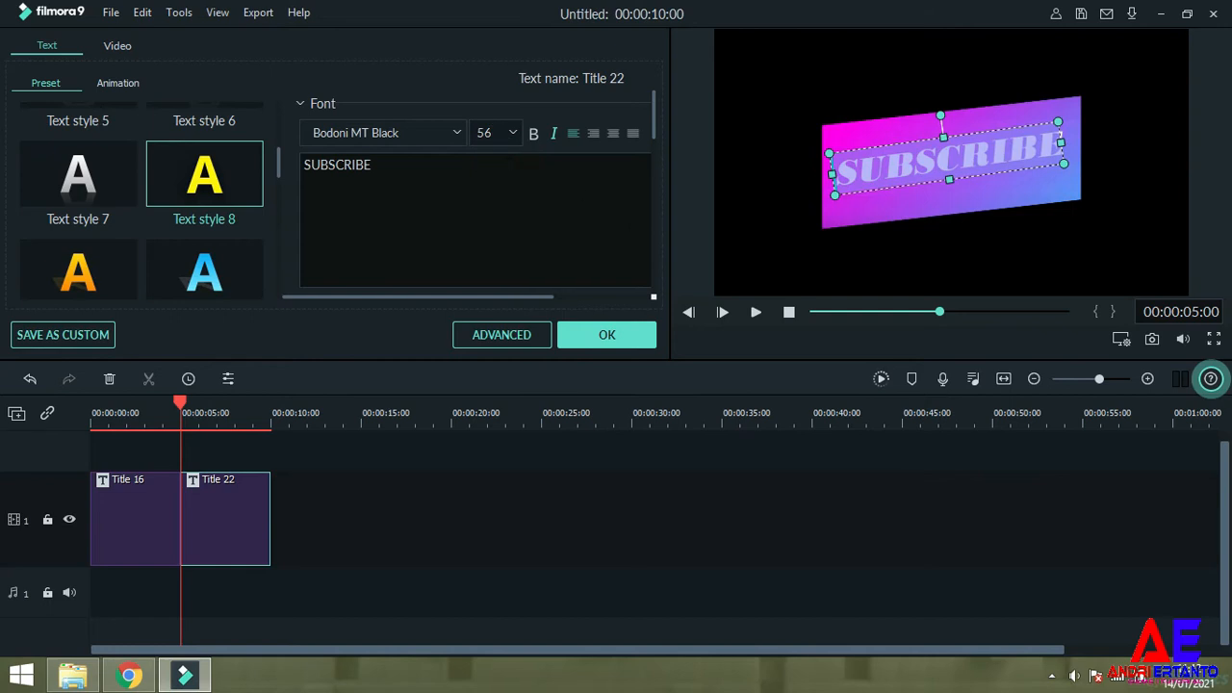
# Make the "SUBSCRIBE" text box slightly taller and nudge it into the centre of the gradient banner.
pyautogui.moveTo(948, 182); pyautogui.dragTo(953, 189)
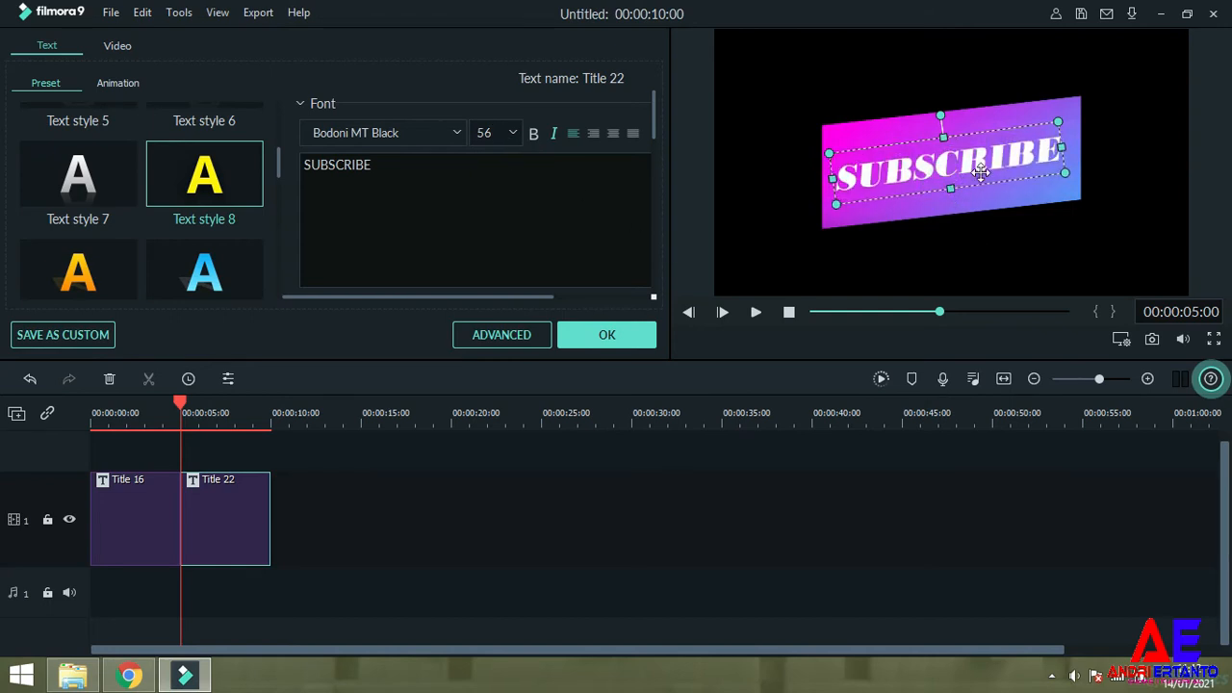
pyautogui.moveTo(979, 167); pyautogui.dragTo(989, 179)
pyautogui.press('Up')
pyautogui.press('Up')
pyautogui.press('Up')
pyautogui.press('Up')
pyautogui.press('Up')
pyautogui.press('Up')
pyautogui.press('Left')
pyautogui.press('Left')
pyautogui.press('Left')
pyautogui.press('Left')
pyautogui.press('Left')
pyautogui.press('Left')
pyautogui.press('Left')
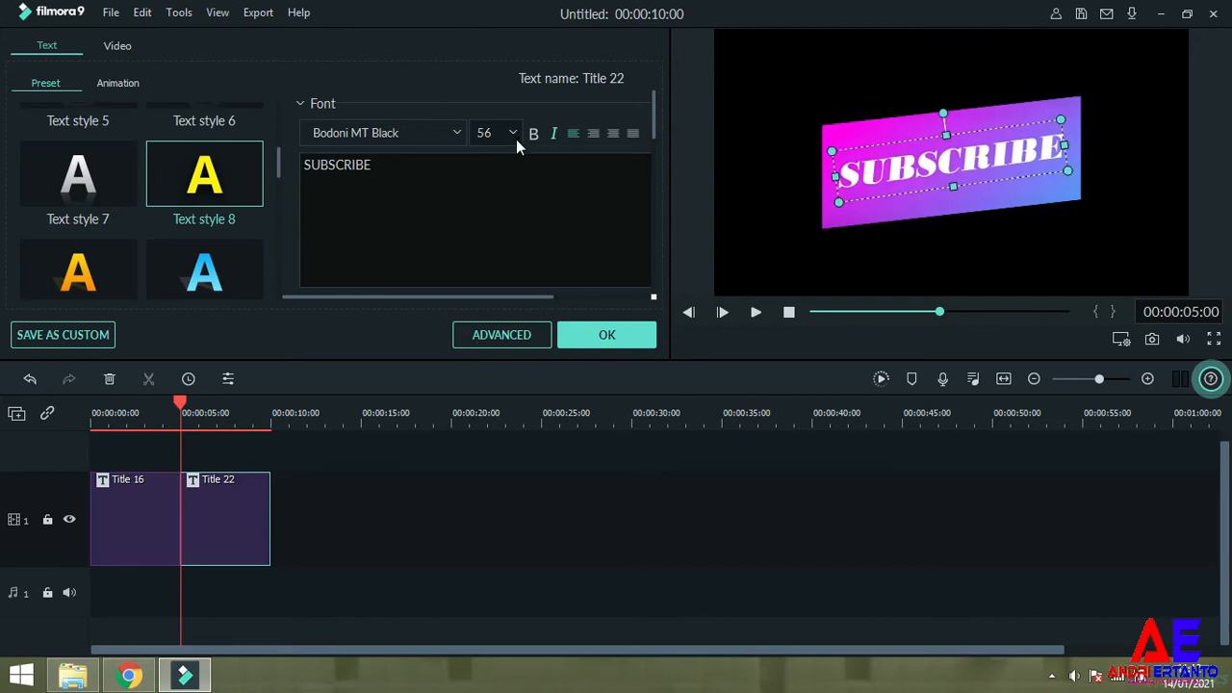
# Change the whole "SUBSCRIBE" text's font to Bernard MT Condensed and narrow its text box to fit the word.
pyautogui.click(456, 135)
pyautogui.click(456, 135)
pyautogui.doubleClick(385, 161)
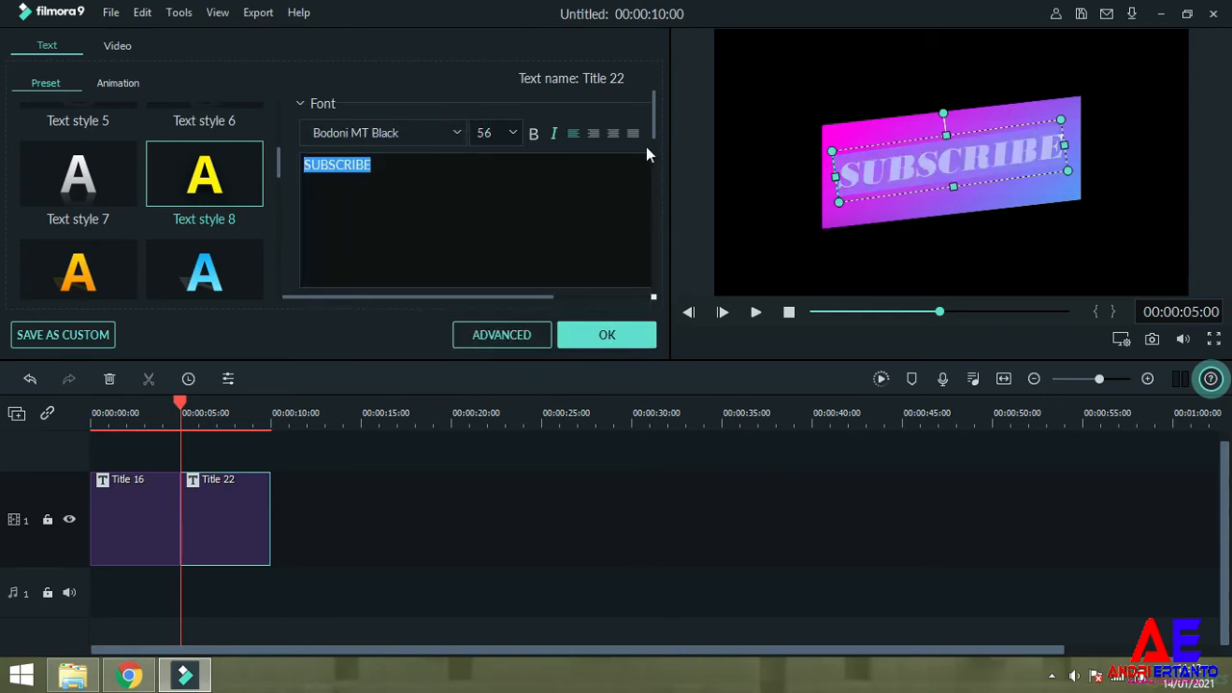
pyautogui.click(458, 134)
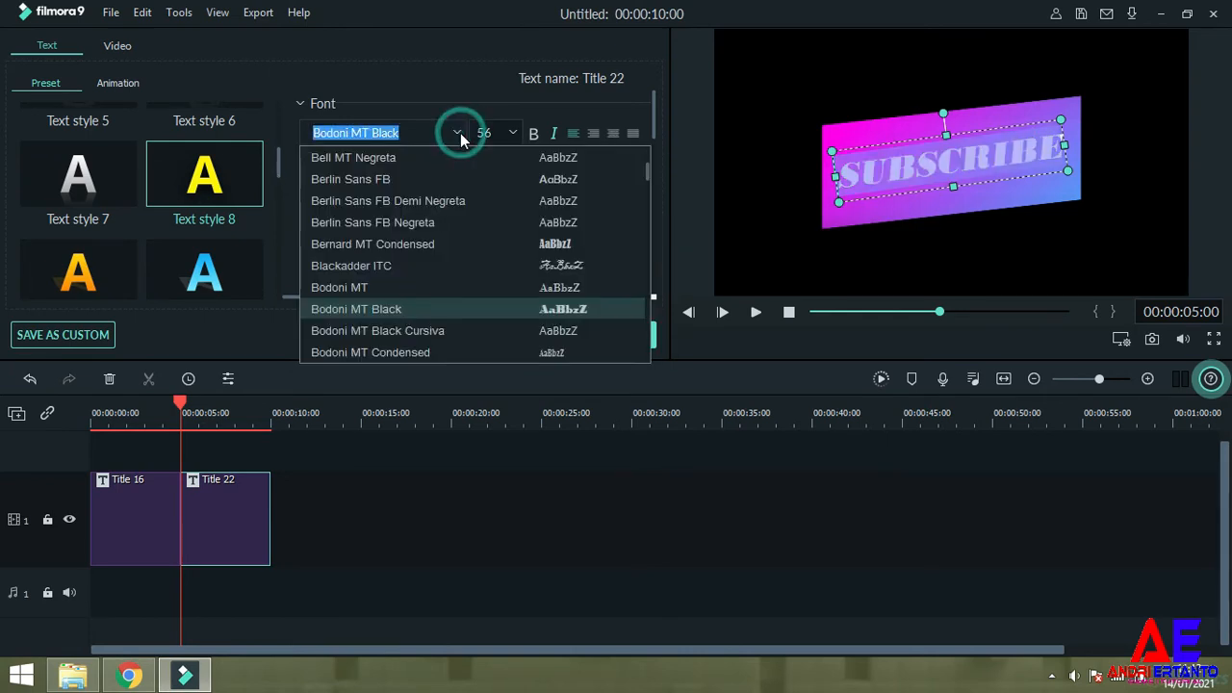
pyautogui.click(544, 246)
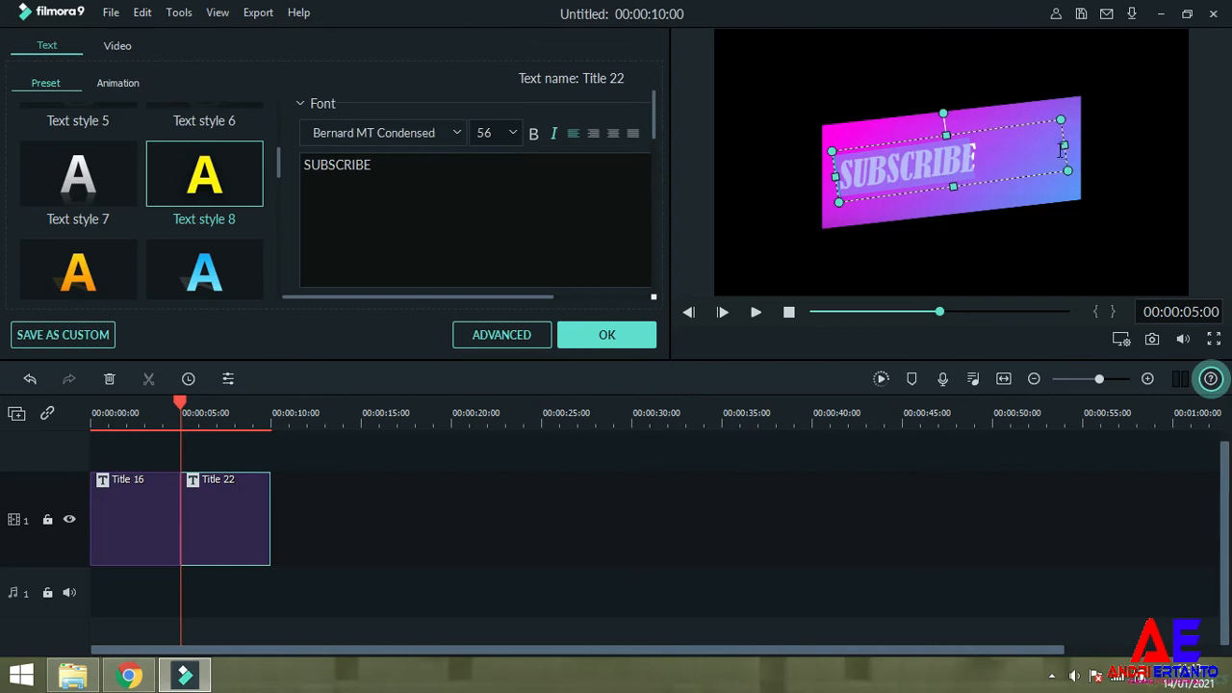
pyautogui.moveTo(1062, 148); pyautogui.dragTo(983, 157)
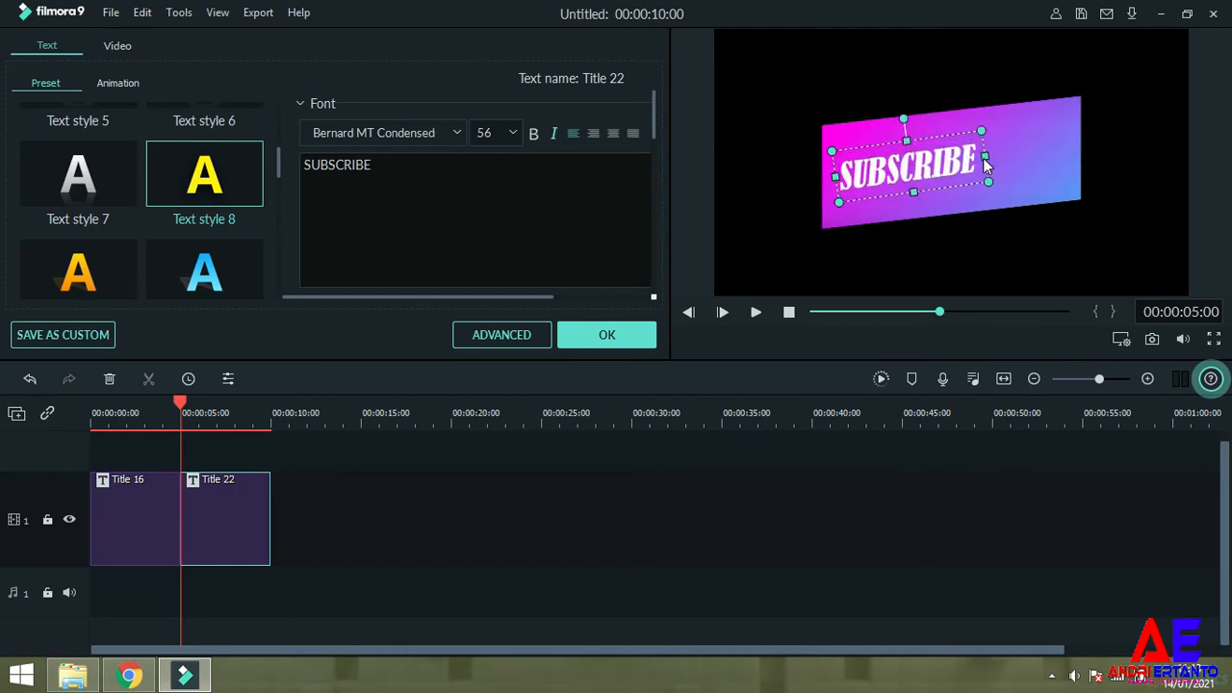
# Increase the "SUBSCRIBE" text's font size in stages through 64, 68, 72 and 80 to 90.
pyautogui.click(491, 209)
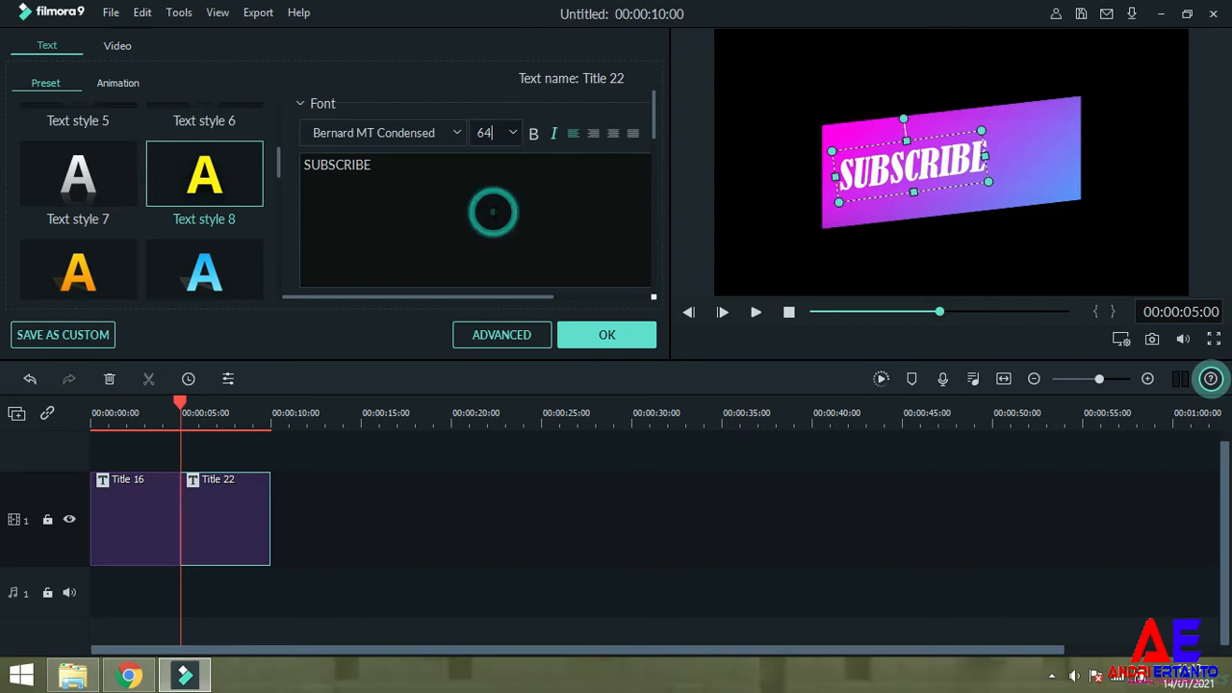
pyautogui.click(506, 135)
pyautogui.click(494, 226)
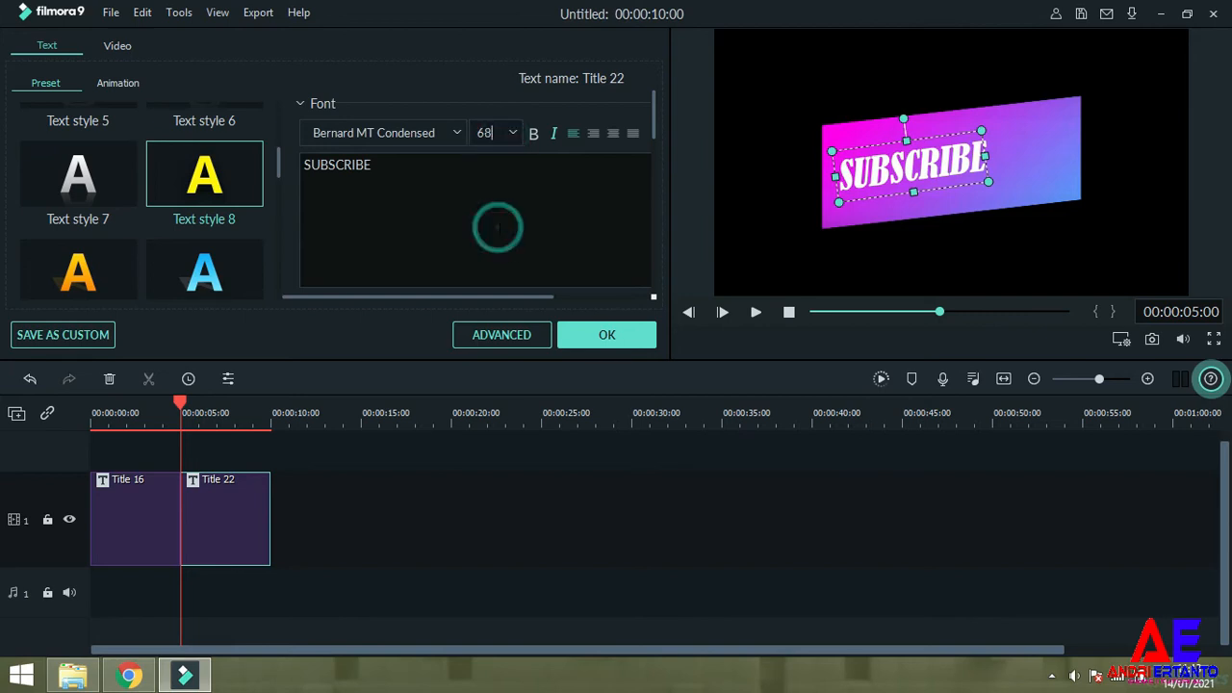
pyautogui.click(509, 134)
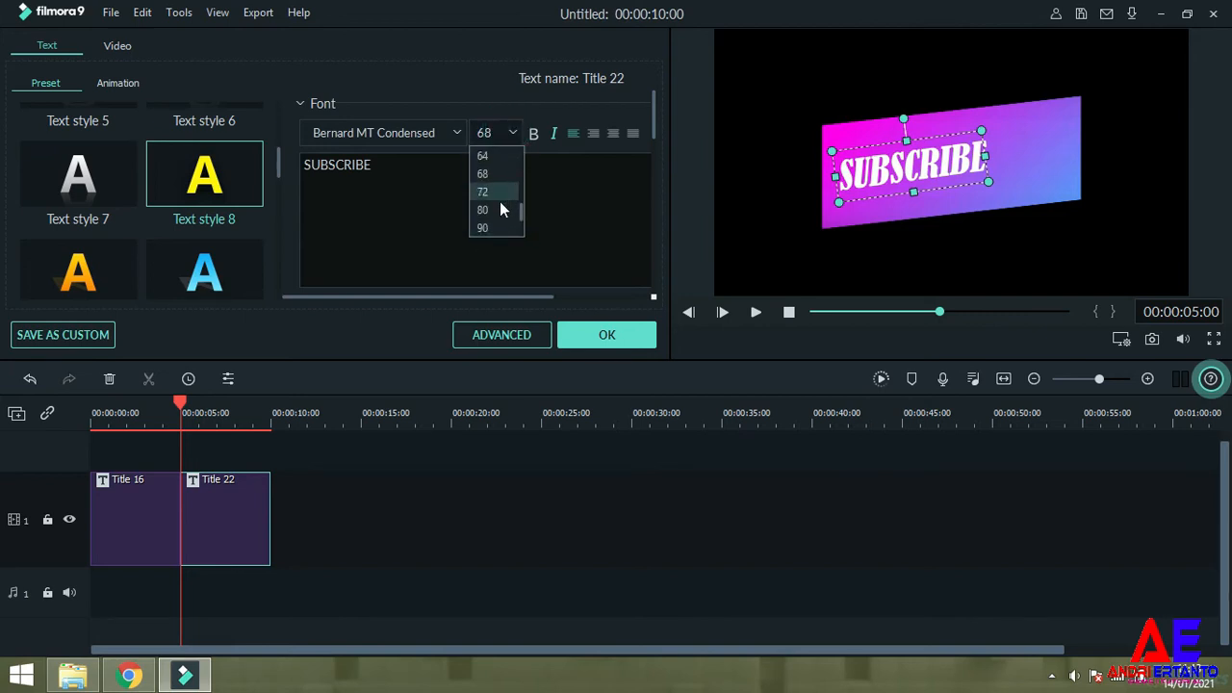
pyautogui.click(491, 192)
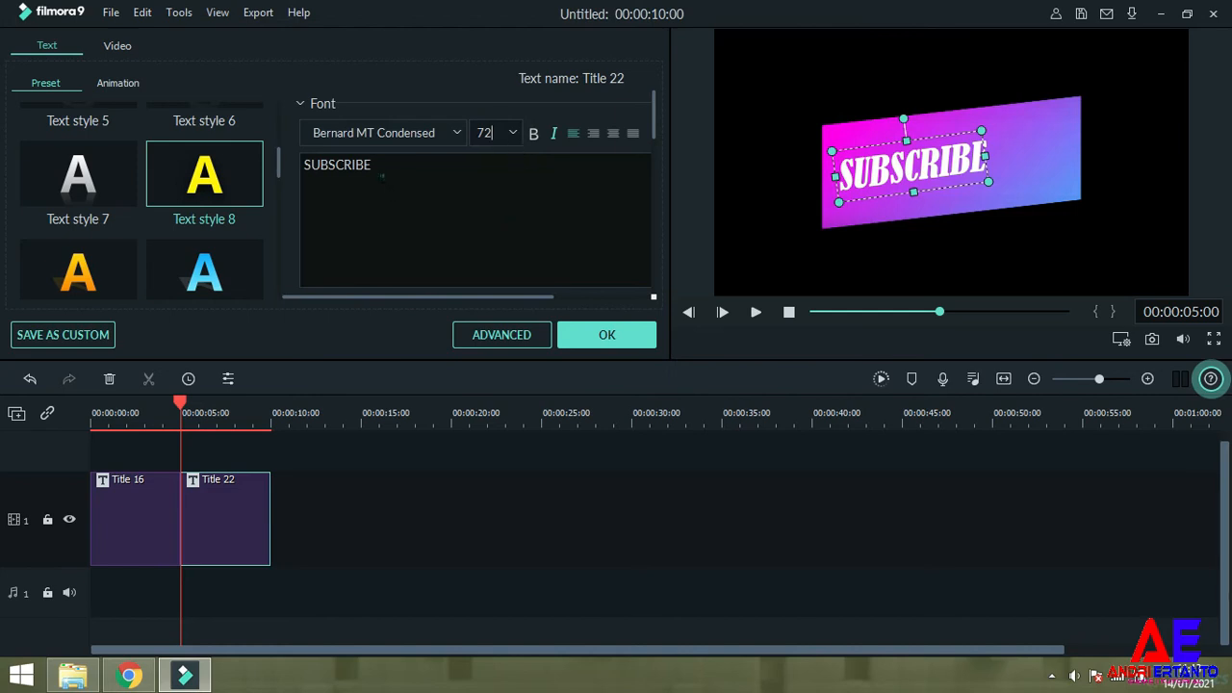
pyautogui.moveTo(382, 173); pyautogui.dragTo(287, 154)
pyautogui.click(484, 133)
pyautogui.click(481, 213)
pyautogui.click(510, 130)
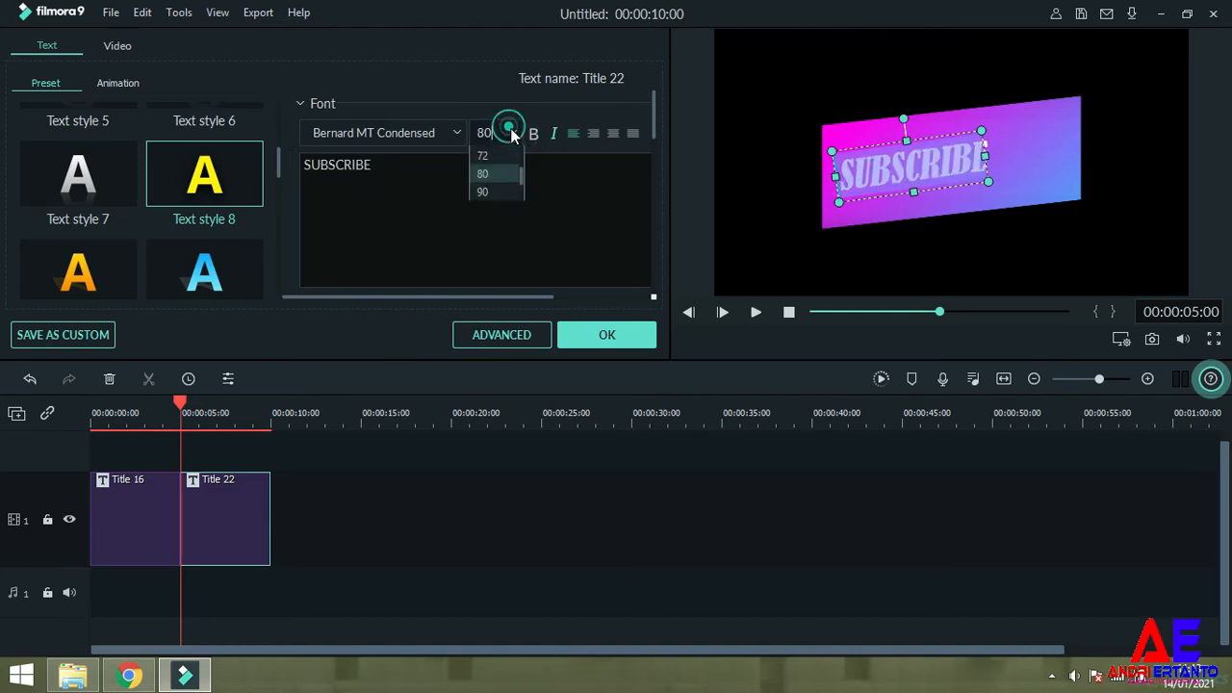
pyautogui.click(494, 222)
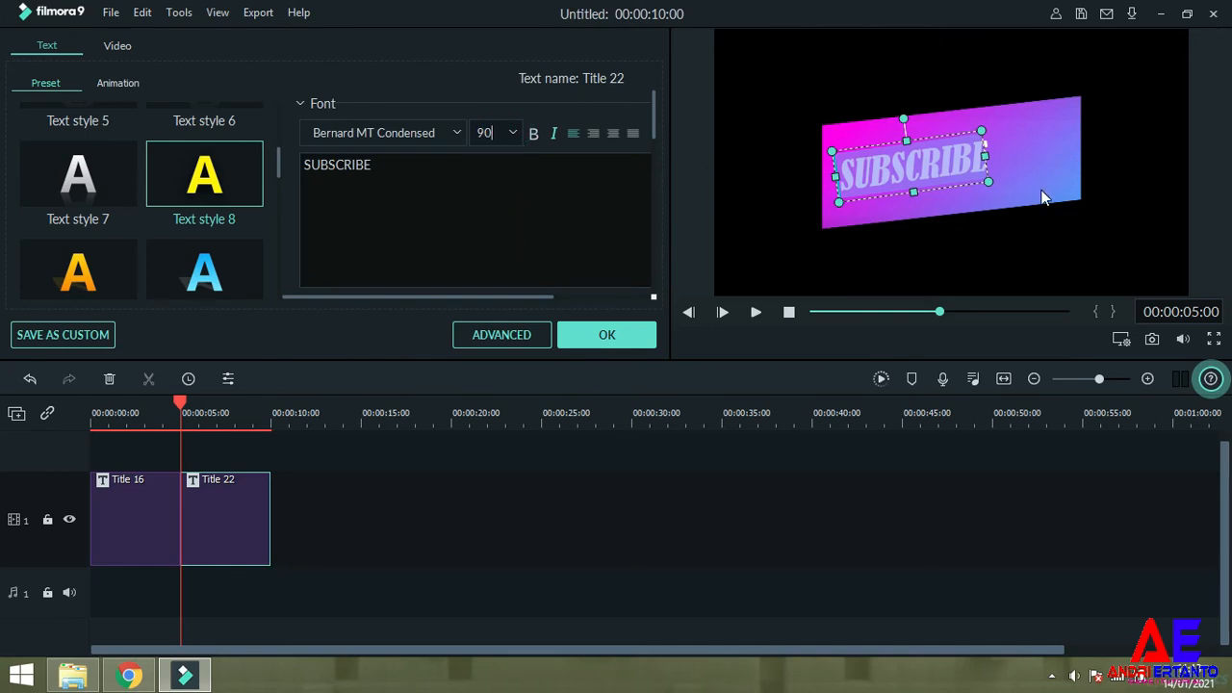
# Enlarge the "SUBSCRIBE" text box to nearly fill the gradient banner and nudge it into the banner's centre.
pyautogui.moveTo(991, 181)
pyautogui.mouseDown()
pyautogui.moveTo(1147, 231)
pyautogui.moveTo(1000, 167)
pyautogui.mouseUp()
pyautogui.press('Right')
pyautogui.press('Right')
pyautogui.press('Right')
pyautogui.press('Right')
pyautogui.press('Right')
pyautogui.press('Right')
pyautogui.press('Right')
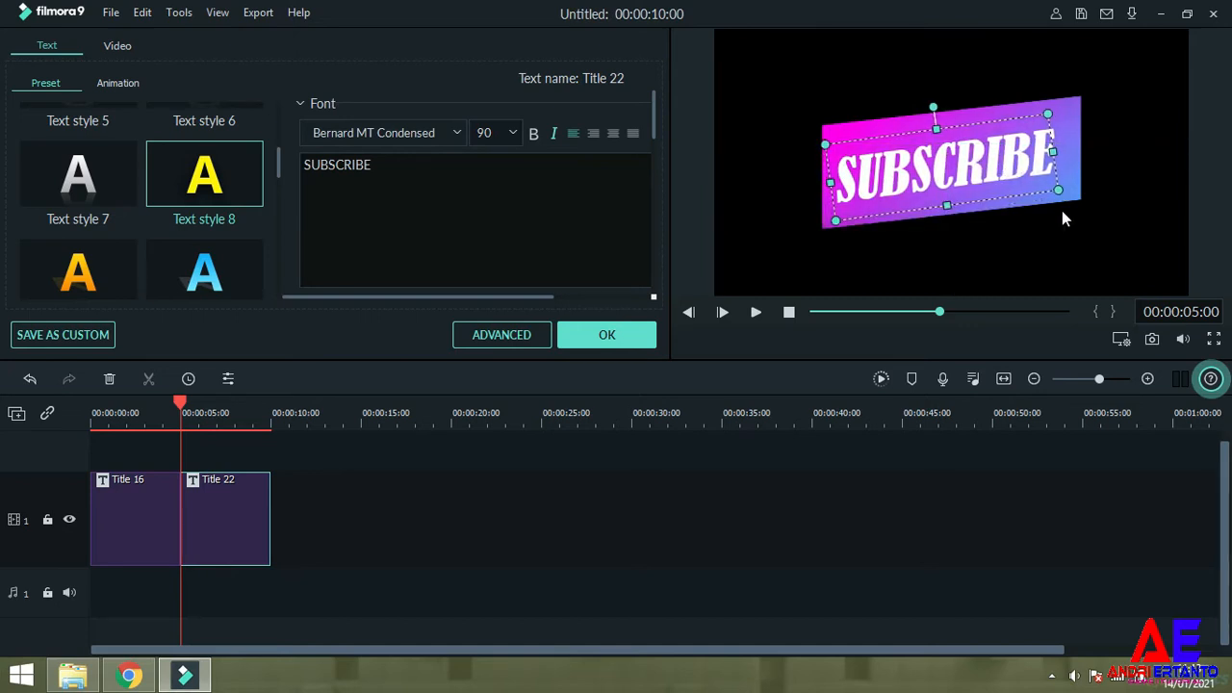
pyautogui.press('Right')
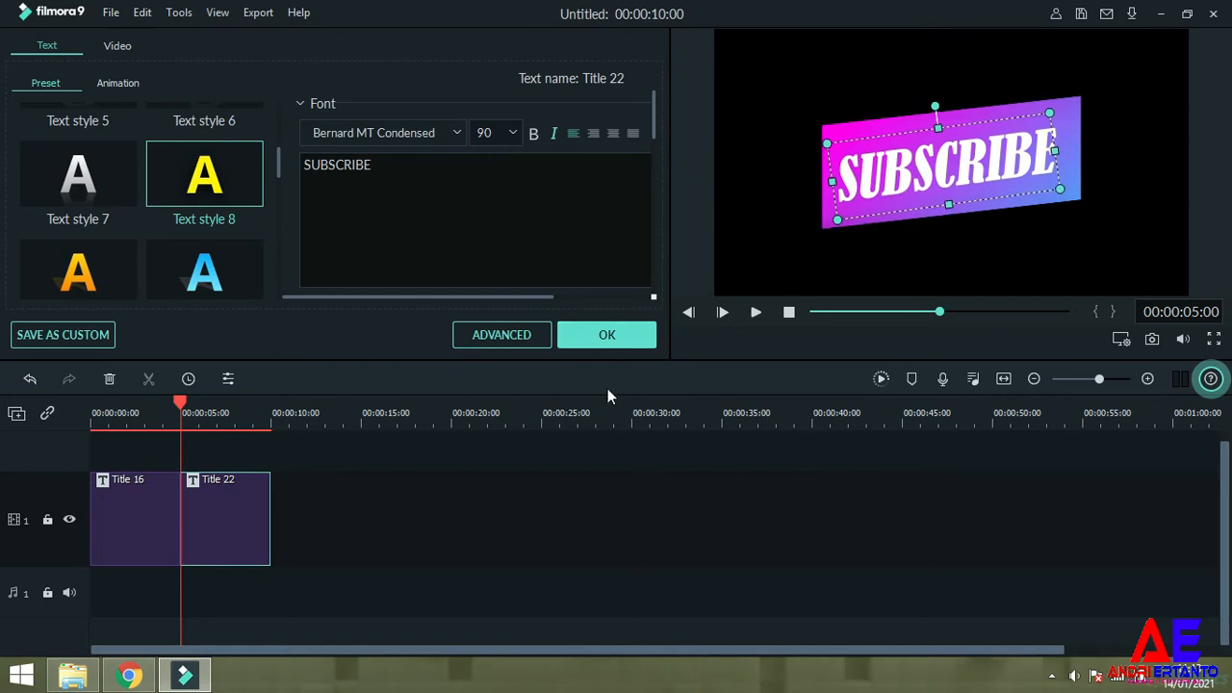
# Apply the Wavy style text animation to the "SUBSCRIBE" title and accept the title edits.
pyautogui.click(123, 85)
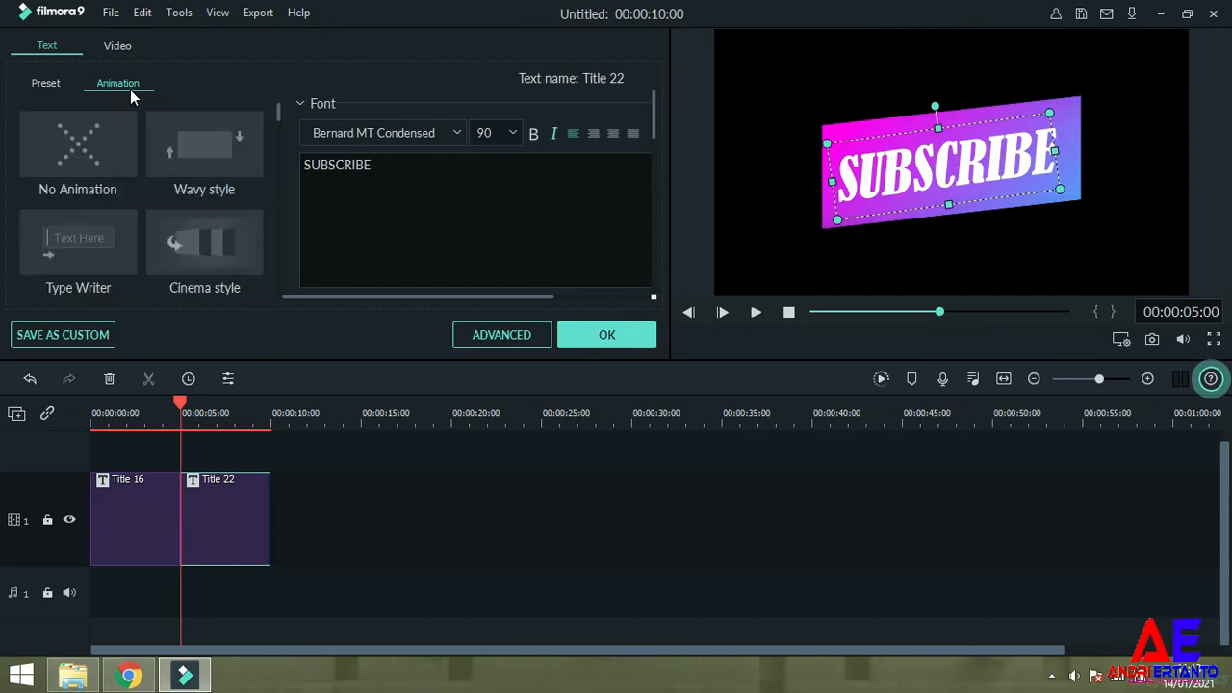
pyautogui.click(220, 188)
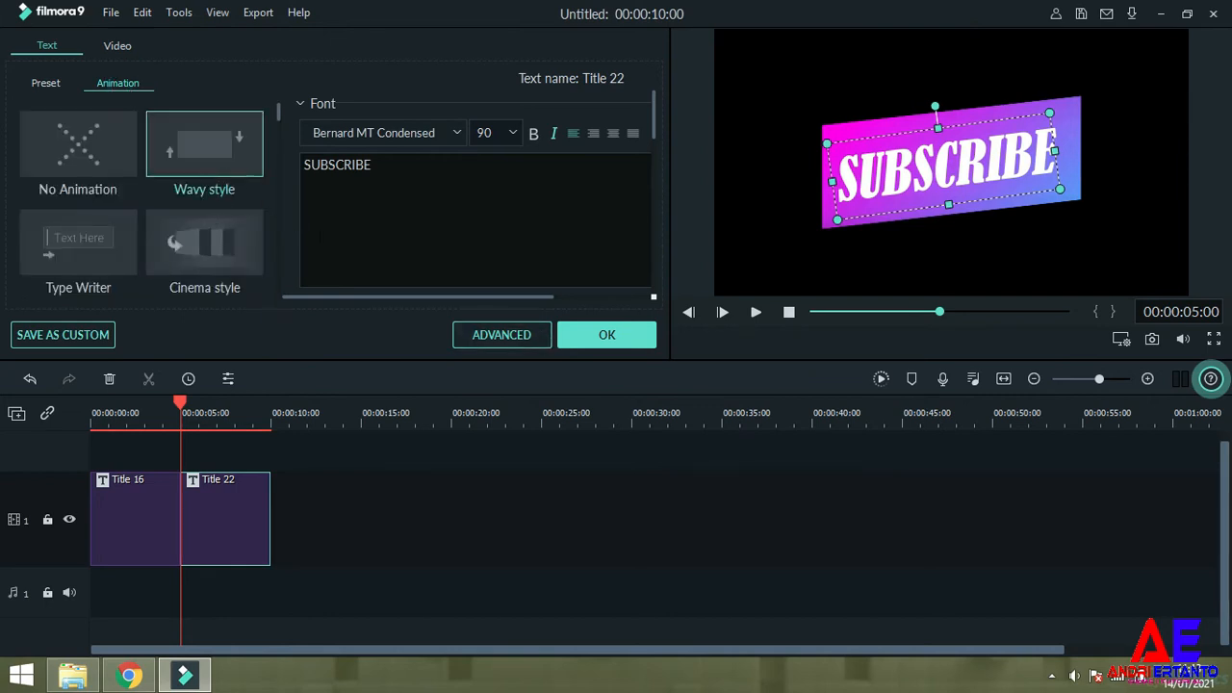
pyautogui.click(579, 339)
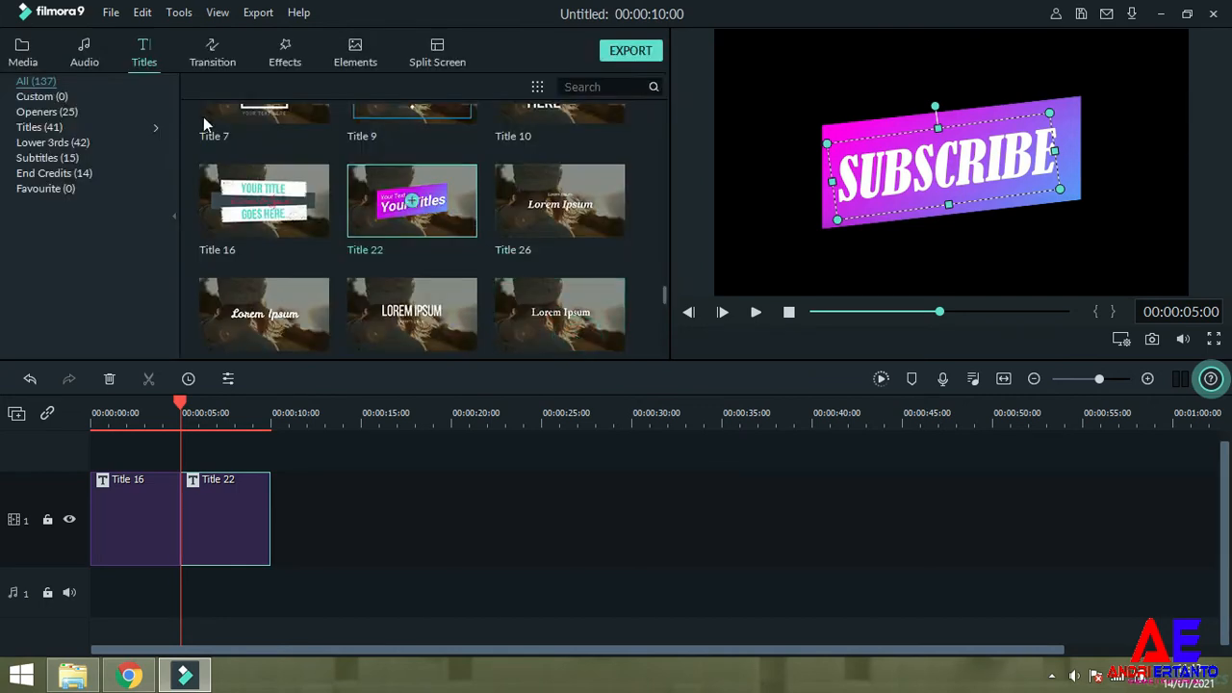
# Reopen the "SUBSCRIBE" text for editing, change its animation to Type Writer and accept the edits.
pyautogui.doubleClick(972, 164)
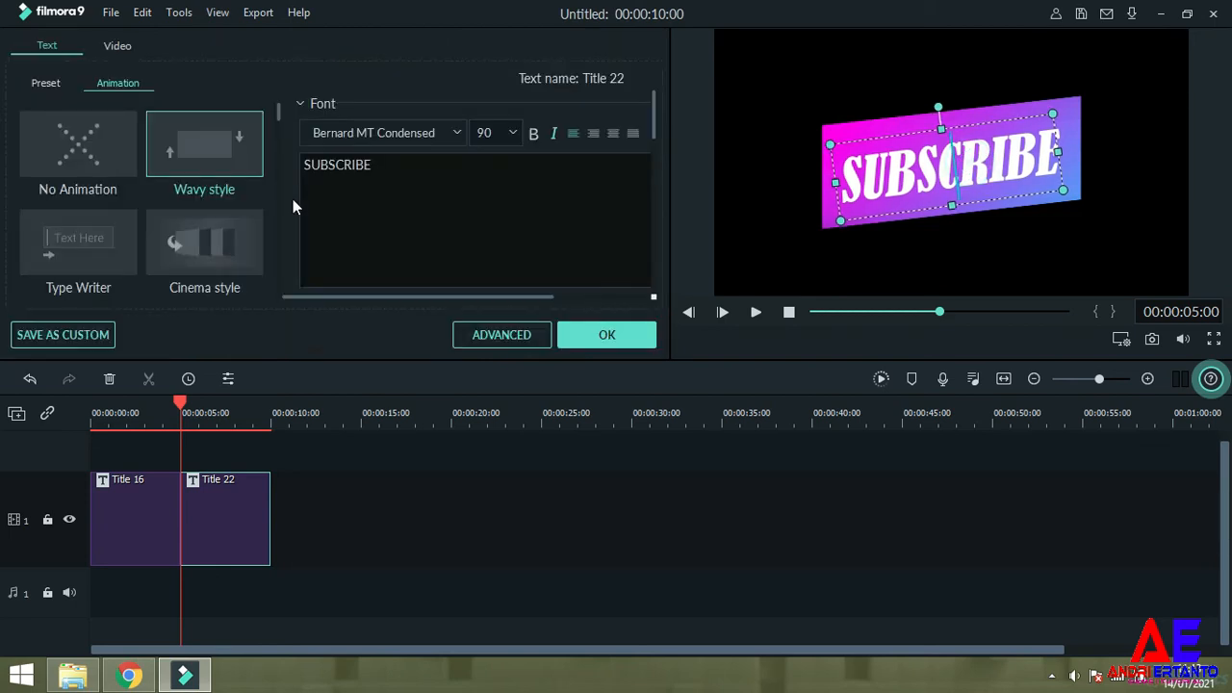
pyautogui.click(188, 157)
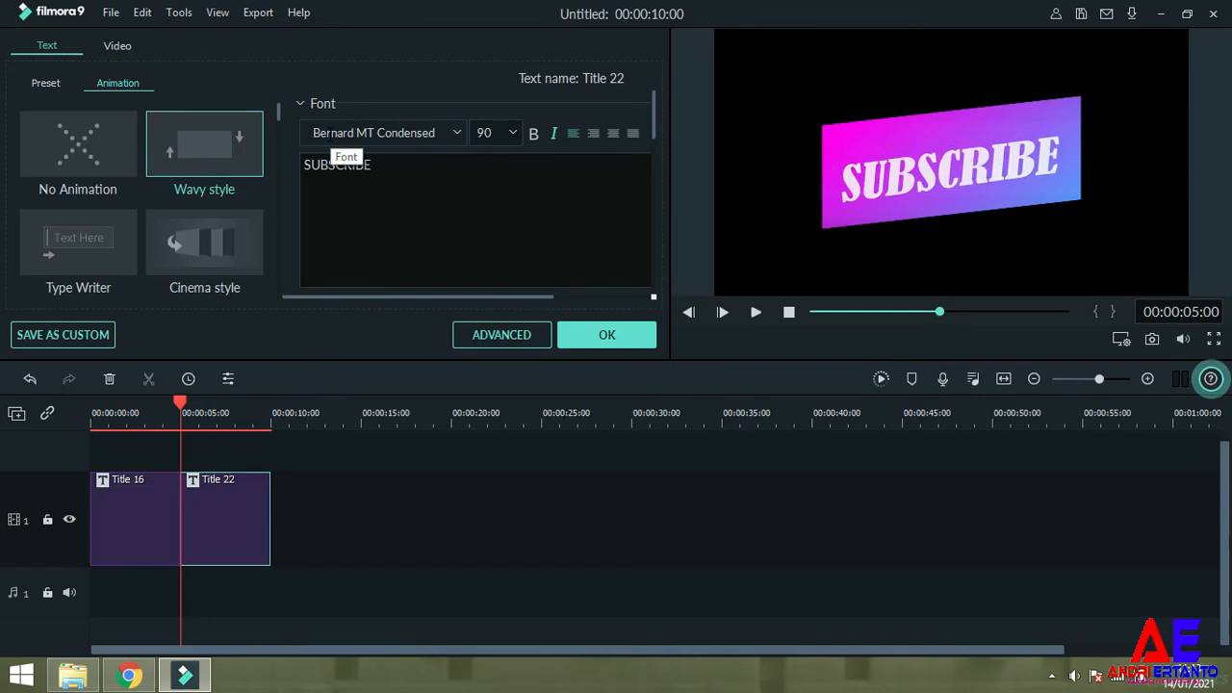
pyautogui.click(73, 252)
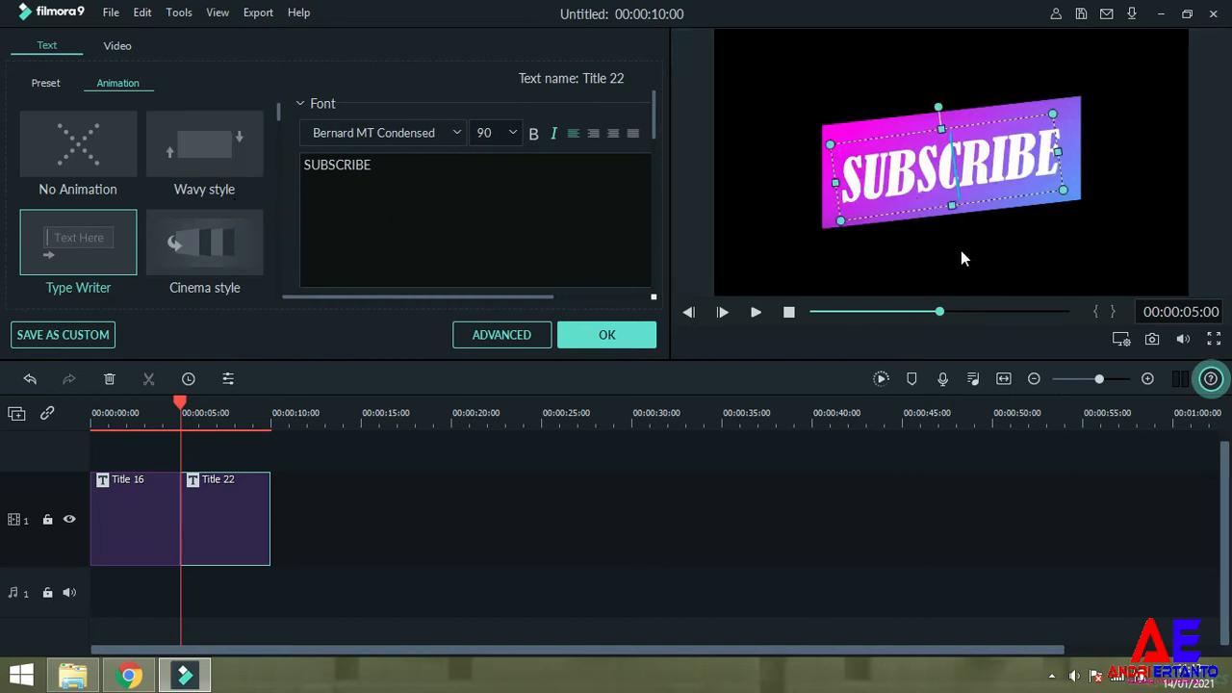
pyautogui.click(607, 334)
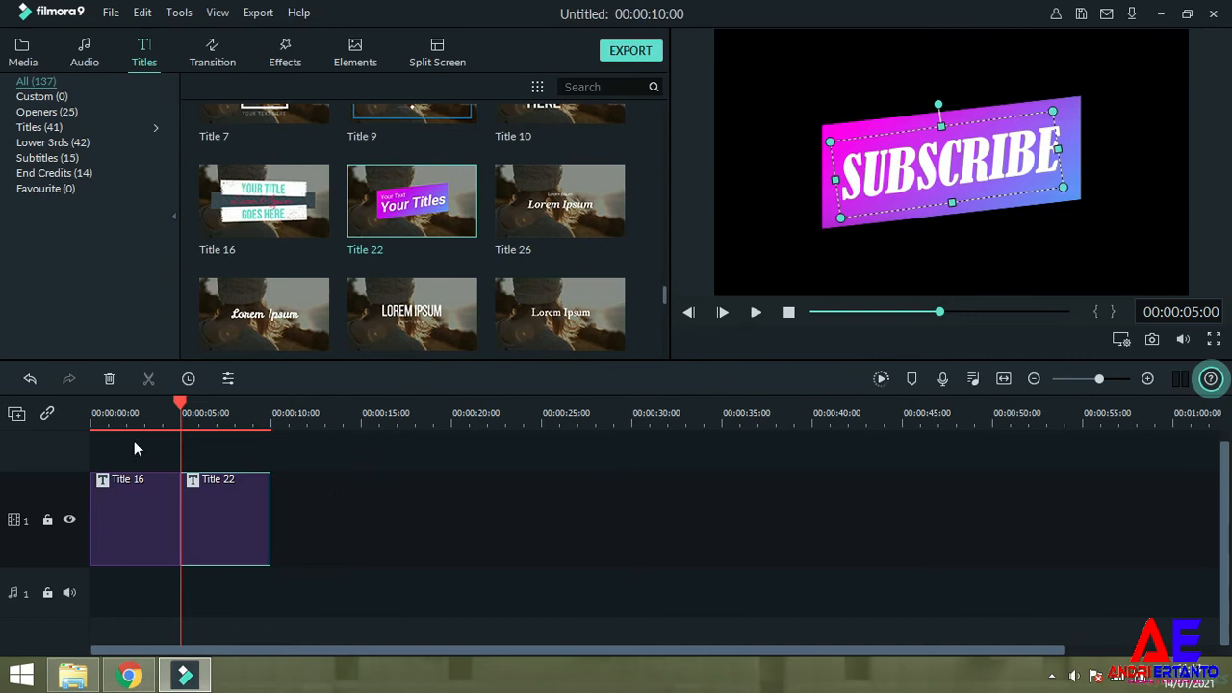
# Play the timeline from its beginning to preview the Title 16 and Title 22 clips.
pyautogui.moveTo(183, 408); pyautogui.dragTo(92, 416)
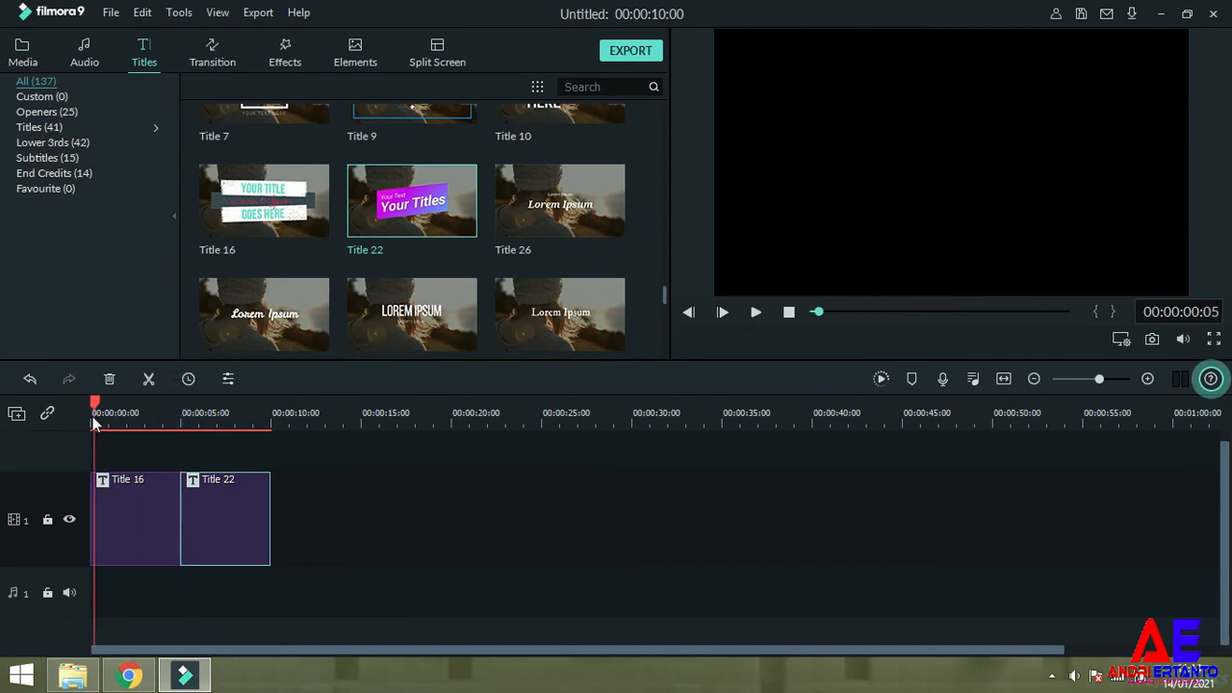
pyautogui.click(753, 315)
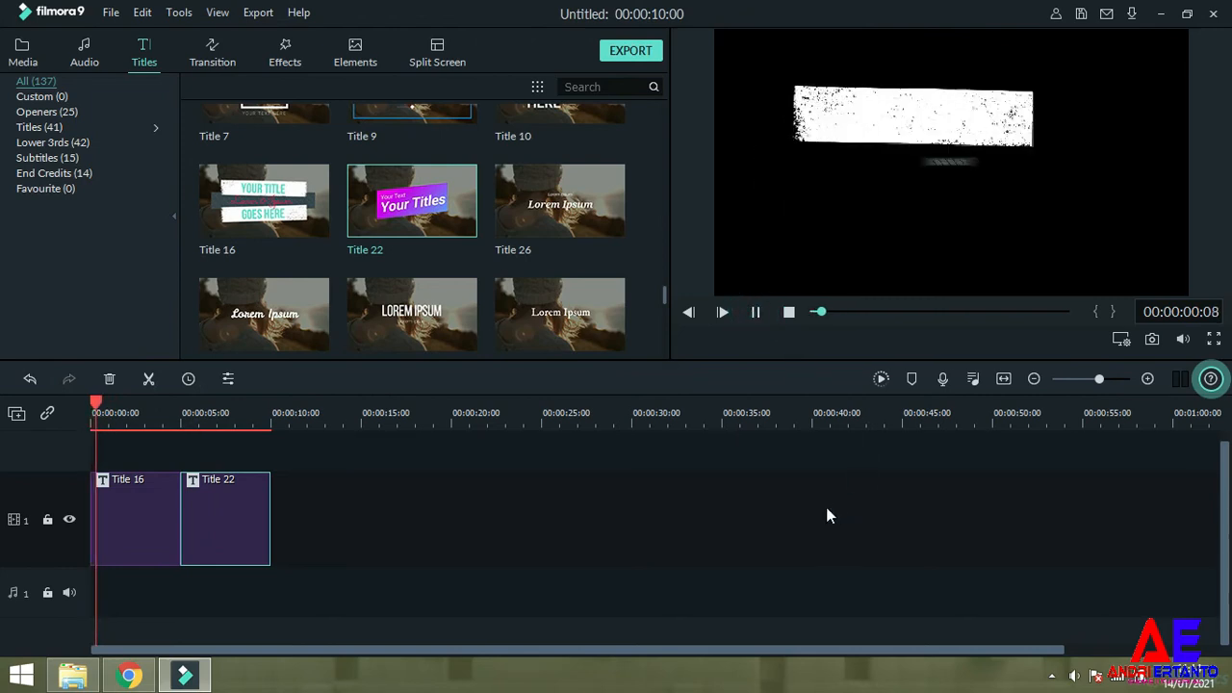